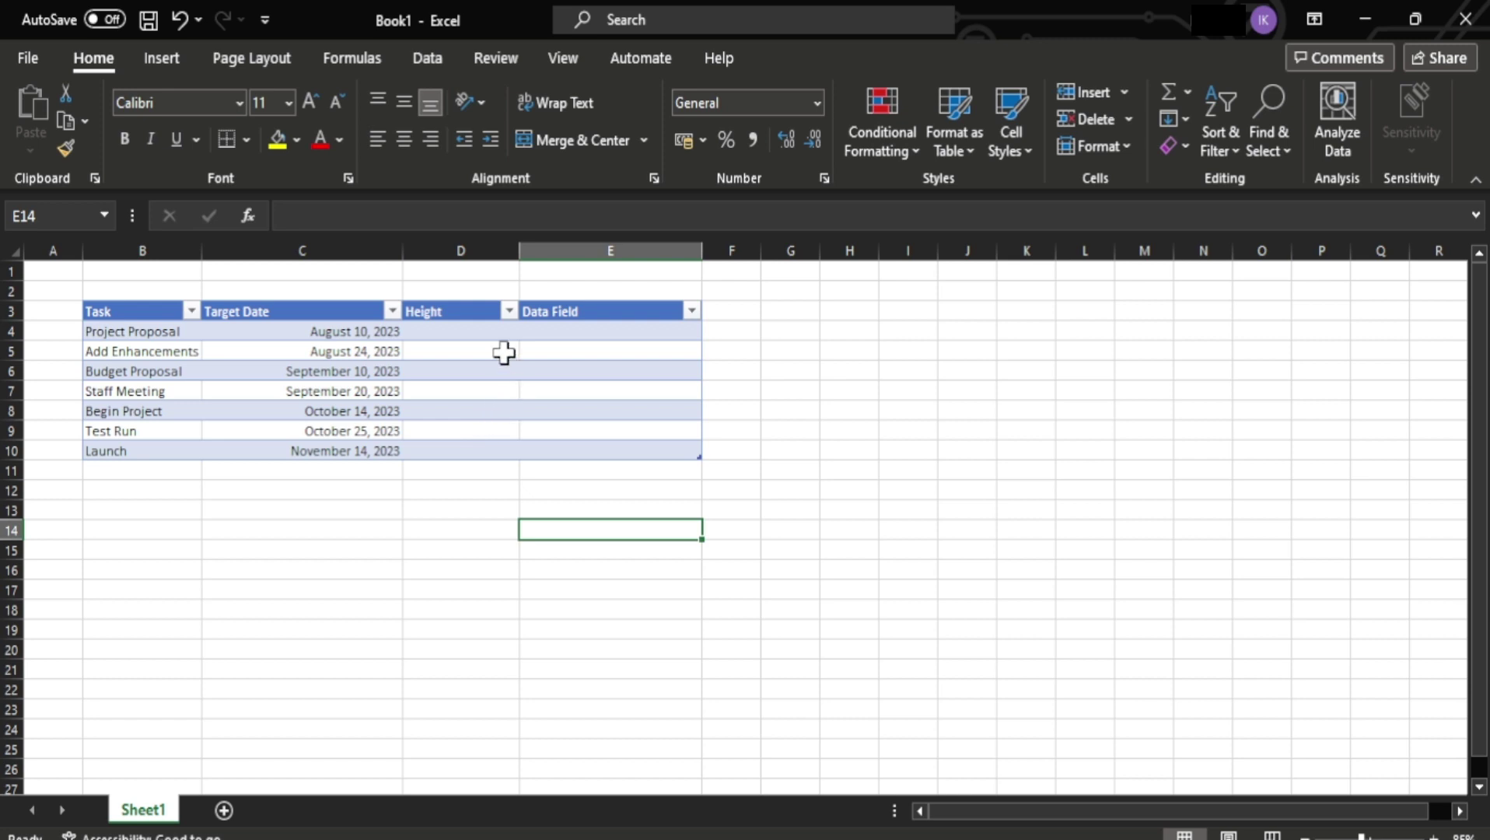
- Enter alternating heights 1, -1, 1, -1, 1, -1, 1 in D4:D10 for the seven tasks
click(489, 331)
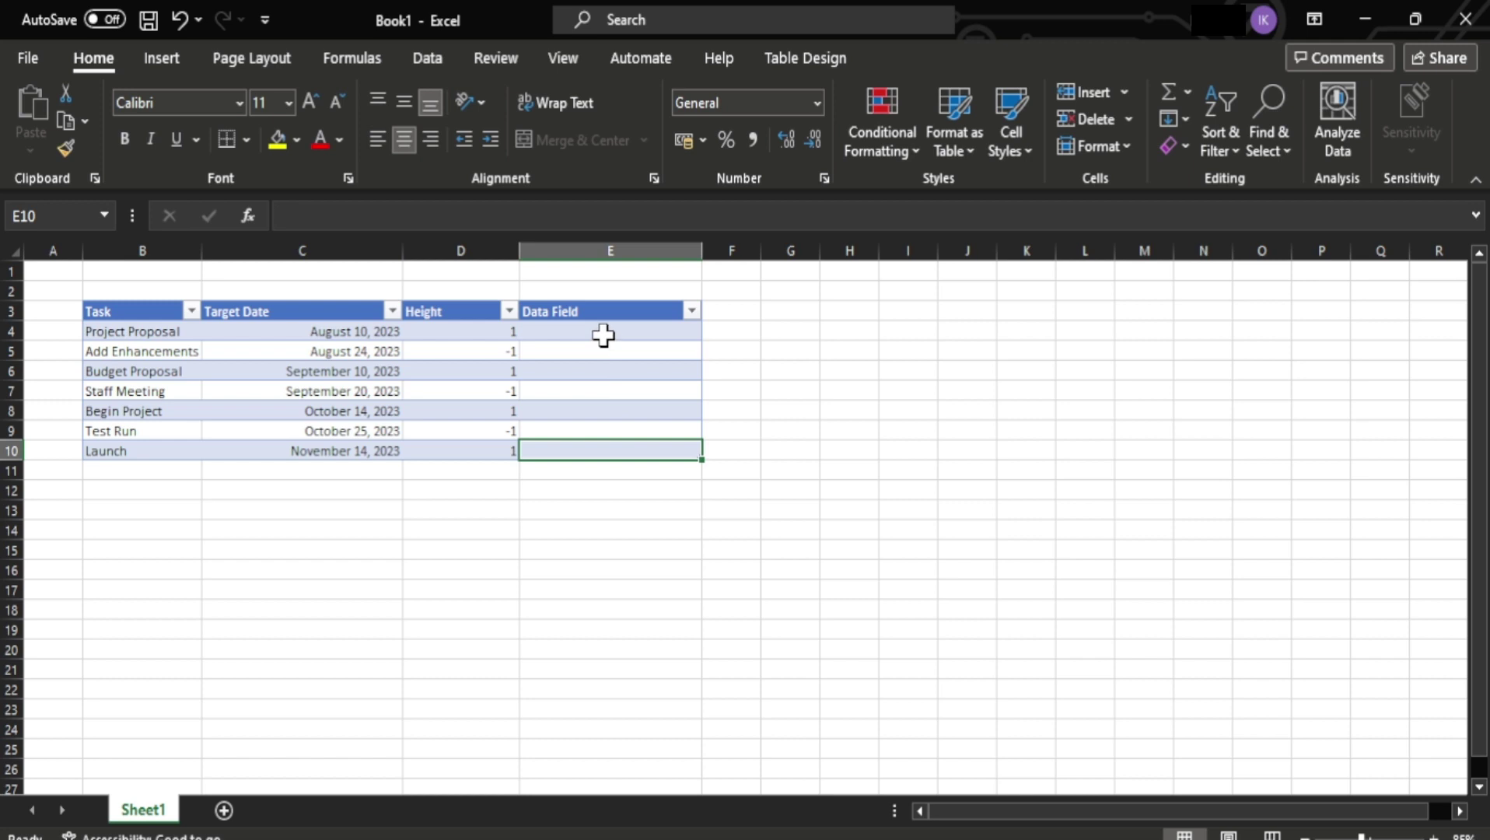
click(603, 335)
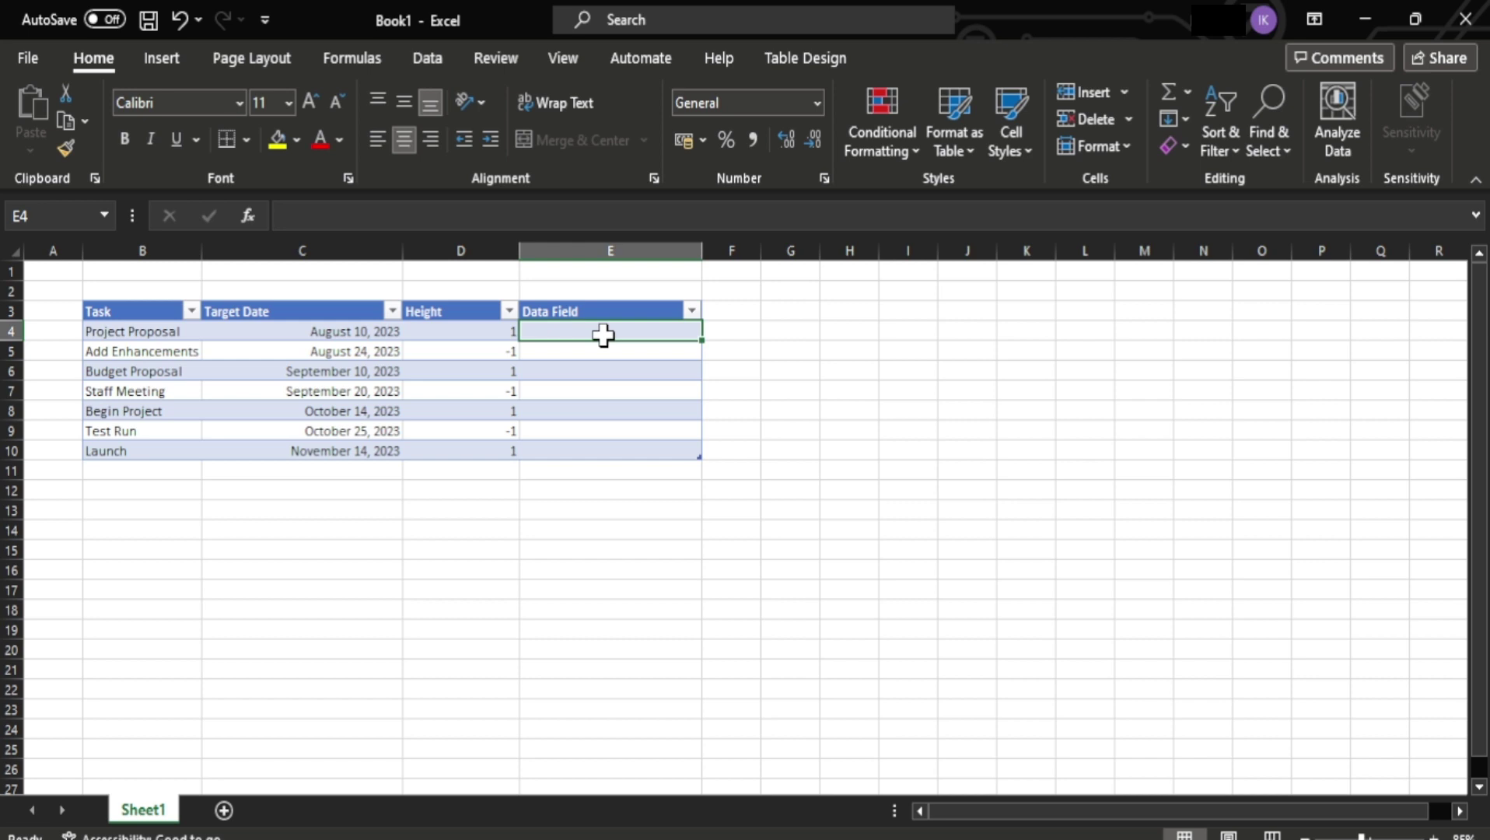
- Enter =B4&CHAR(10)&TEXT(C4,"DD MMM") in E4 so the Data Field column fills down
text(=)
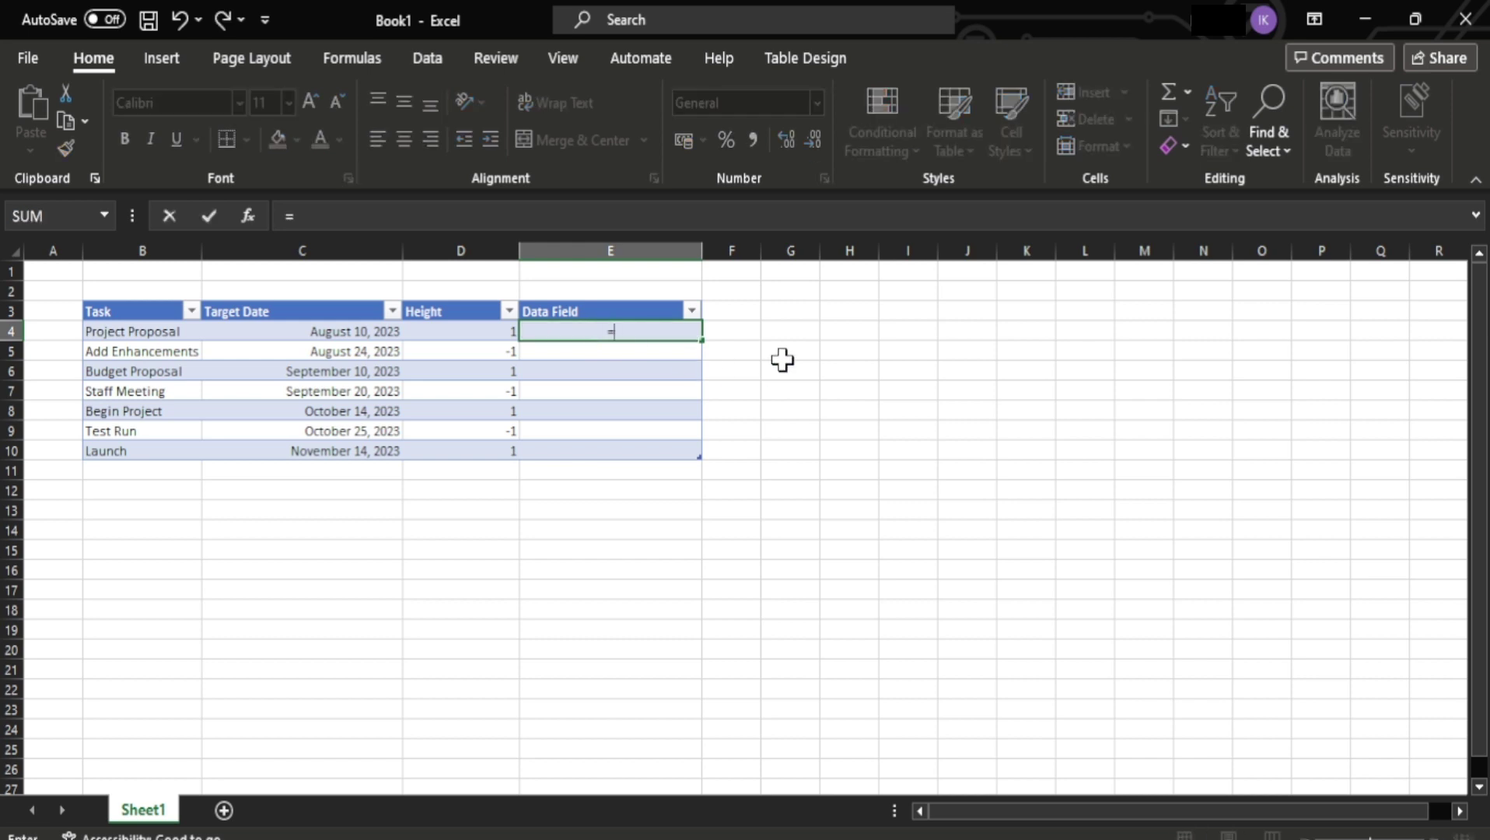
text(B4)
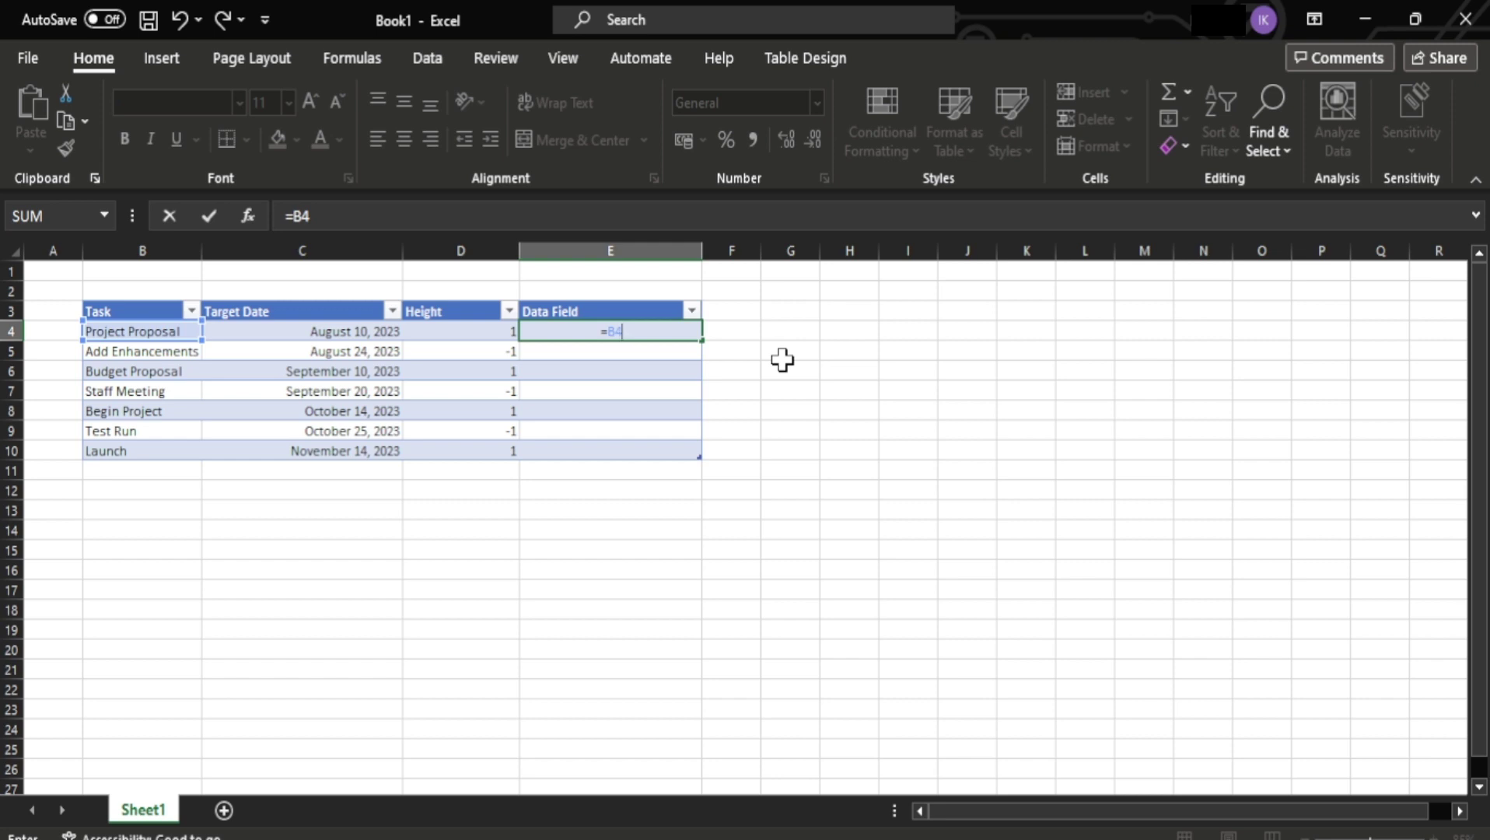
text(&CHAR()
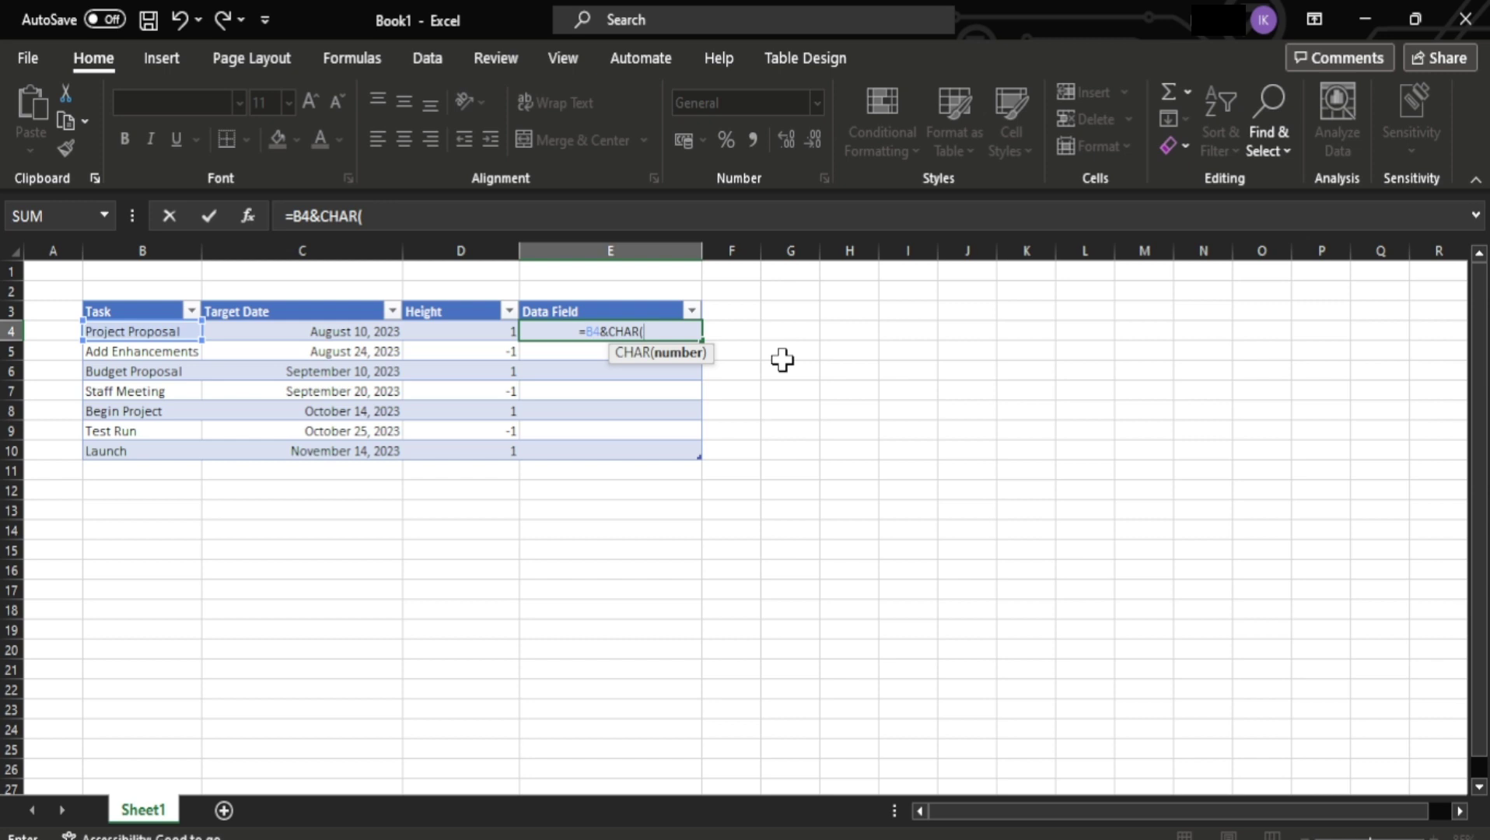
text(10)
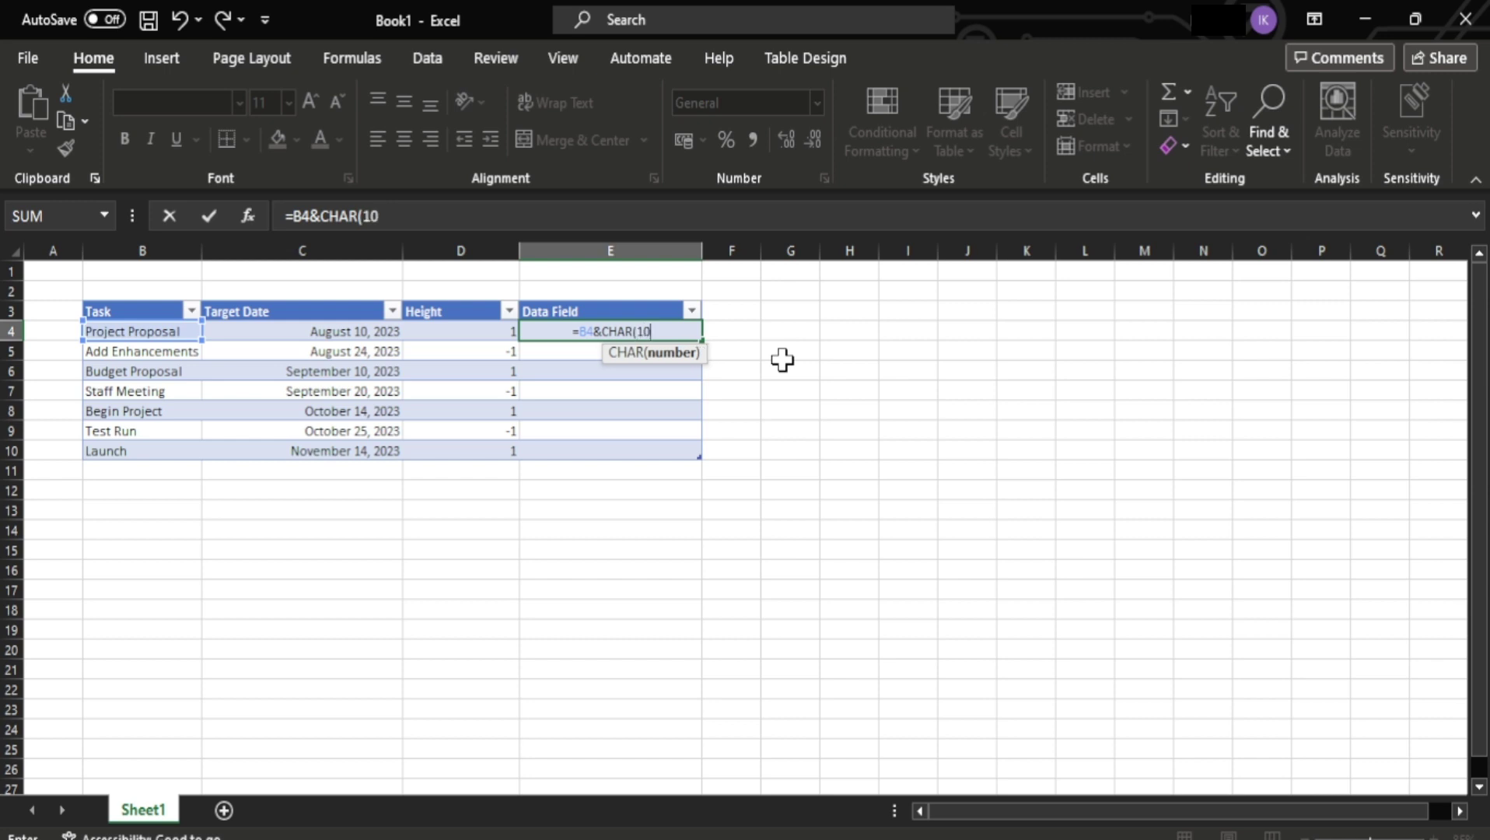
text())
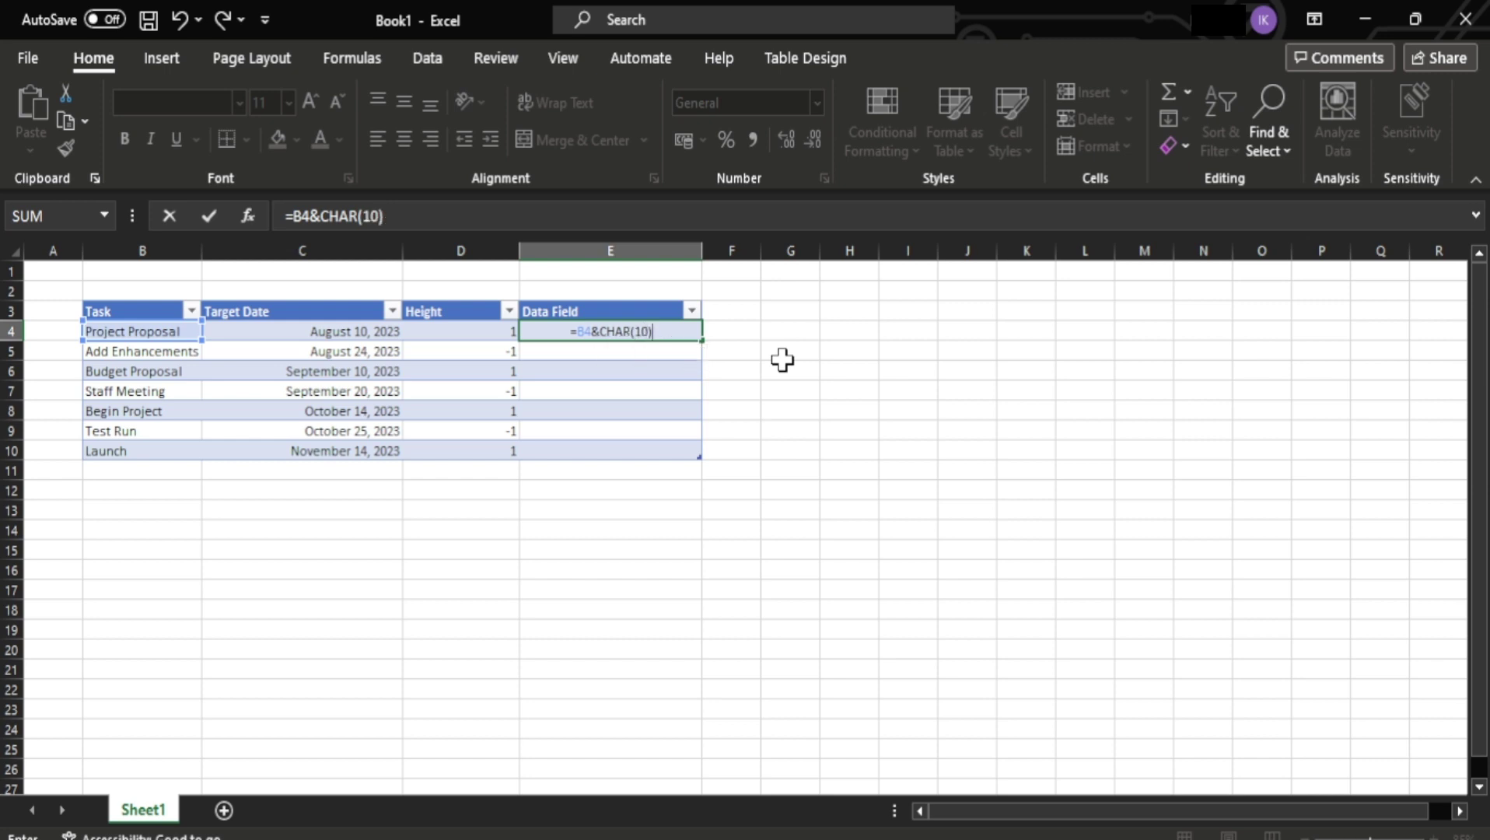
text(&text)
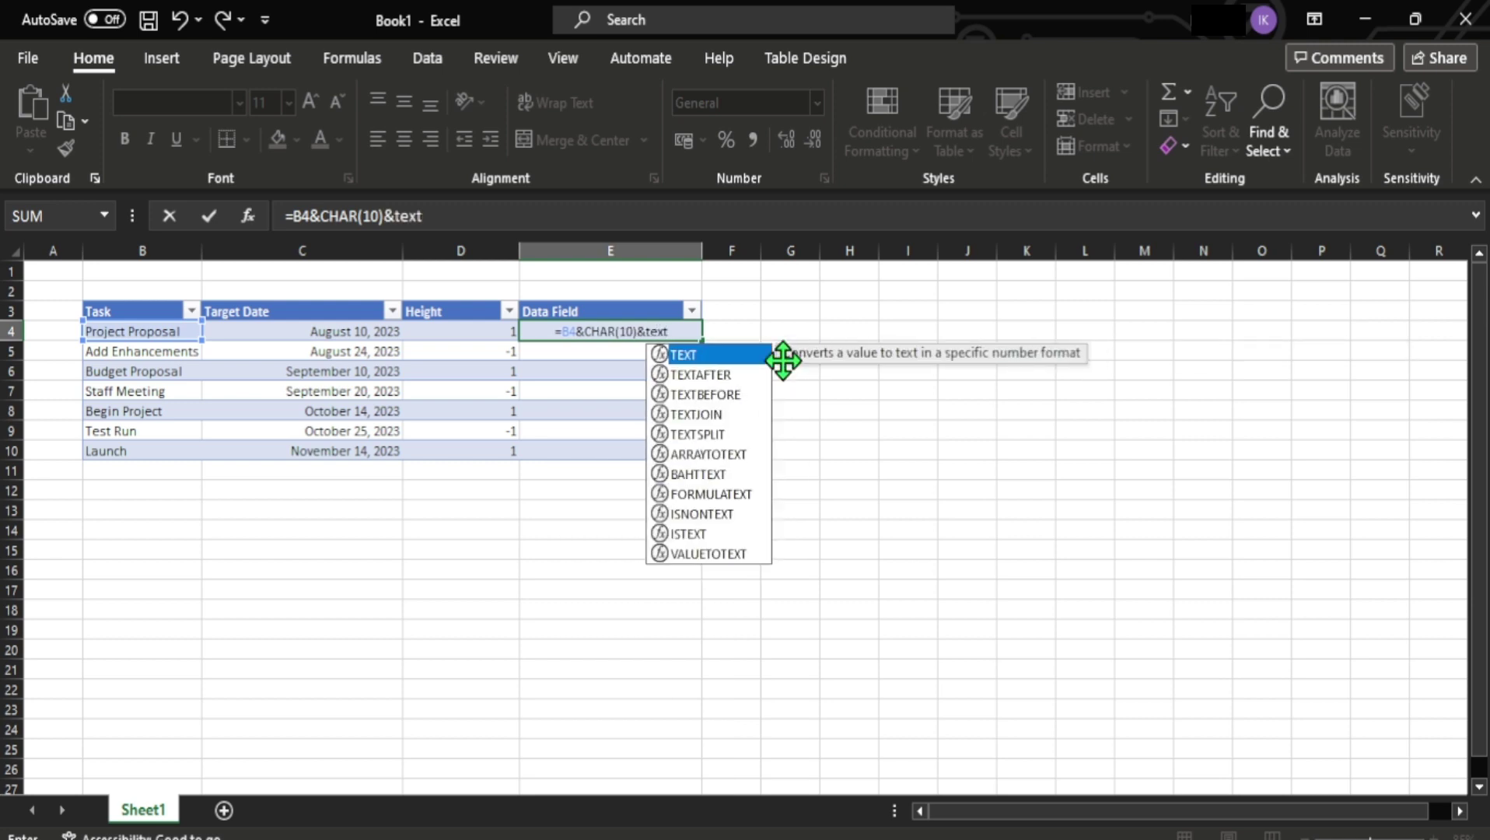
text(()
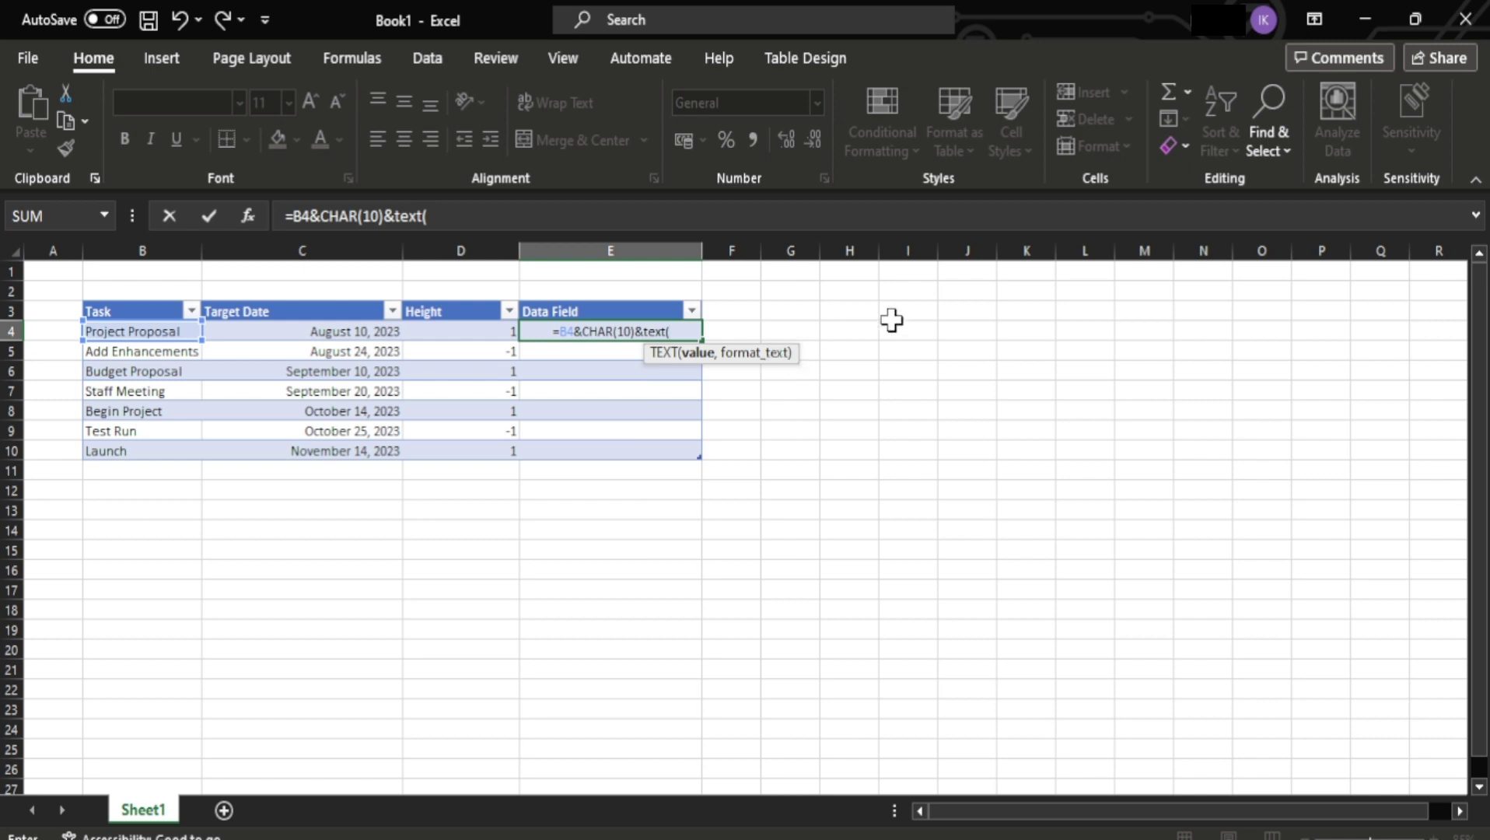
text(c3)
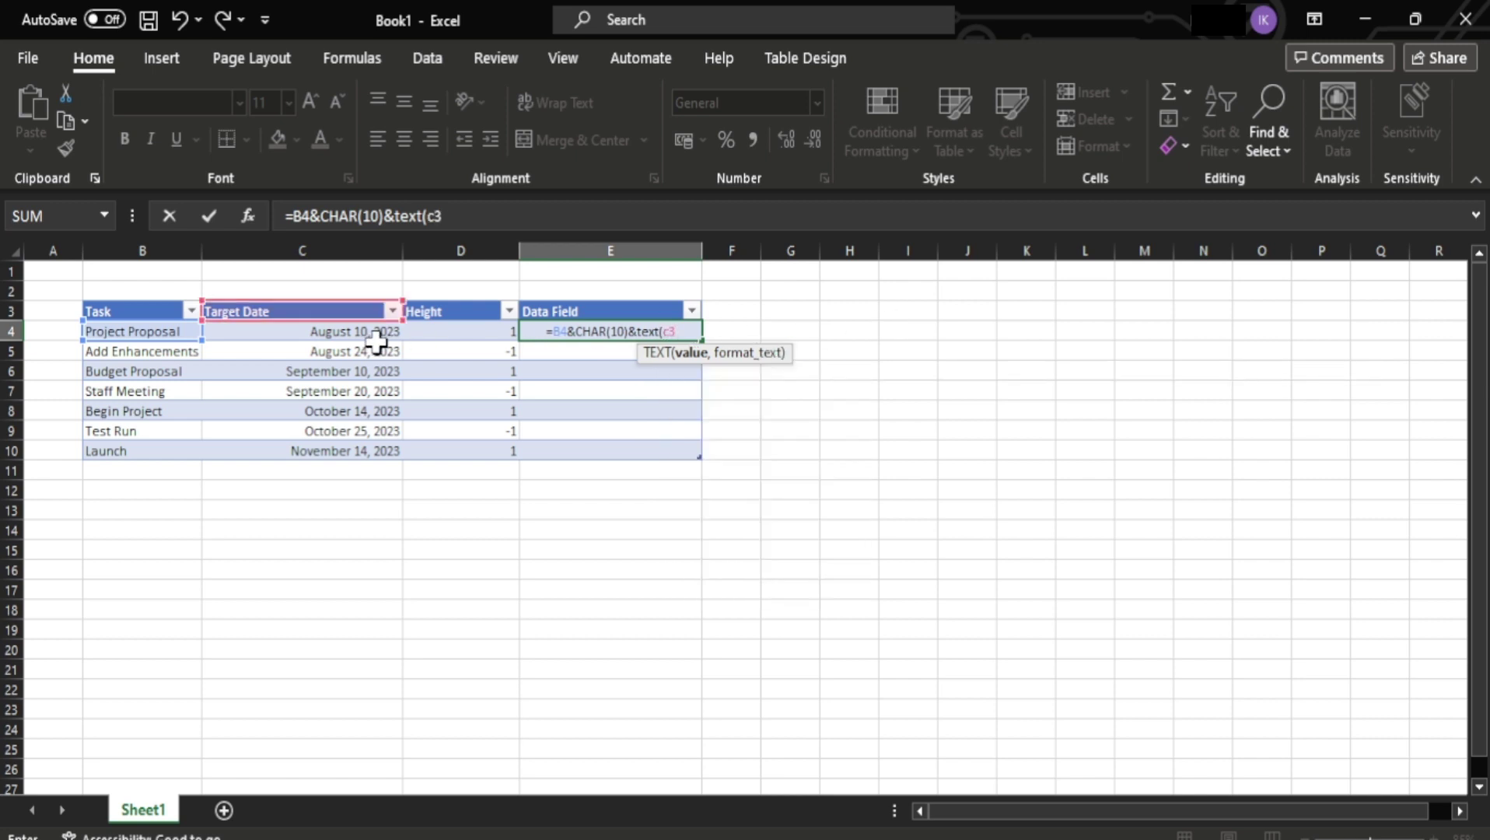
key(BackSpace)
text(4)
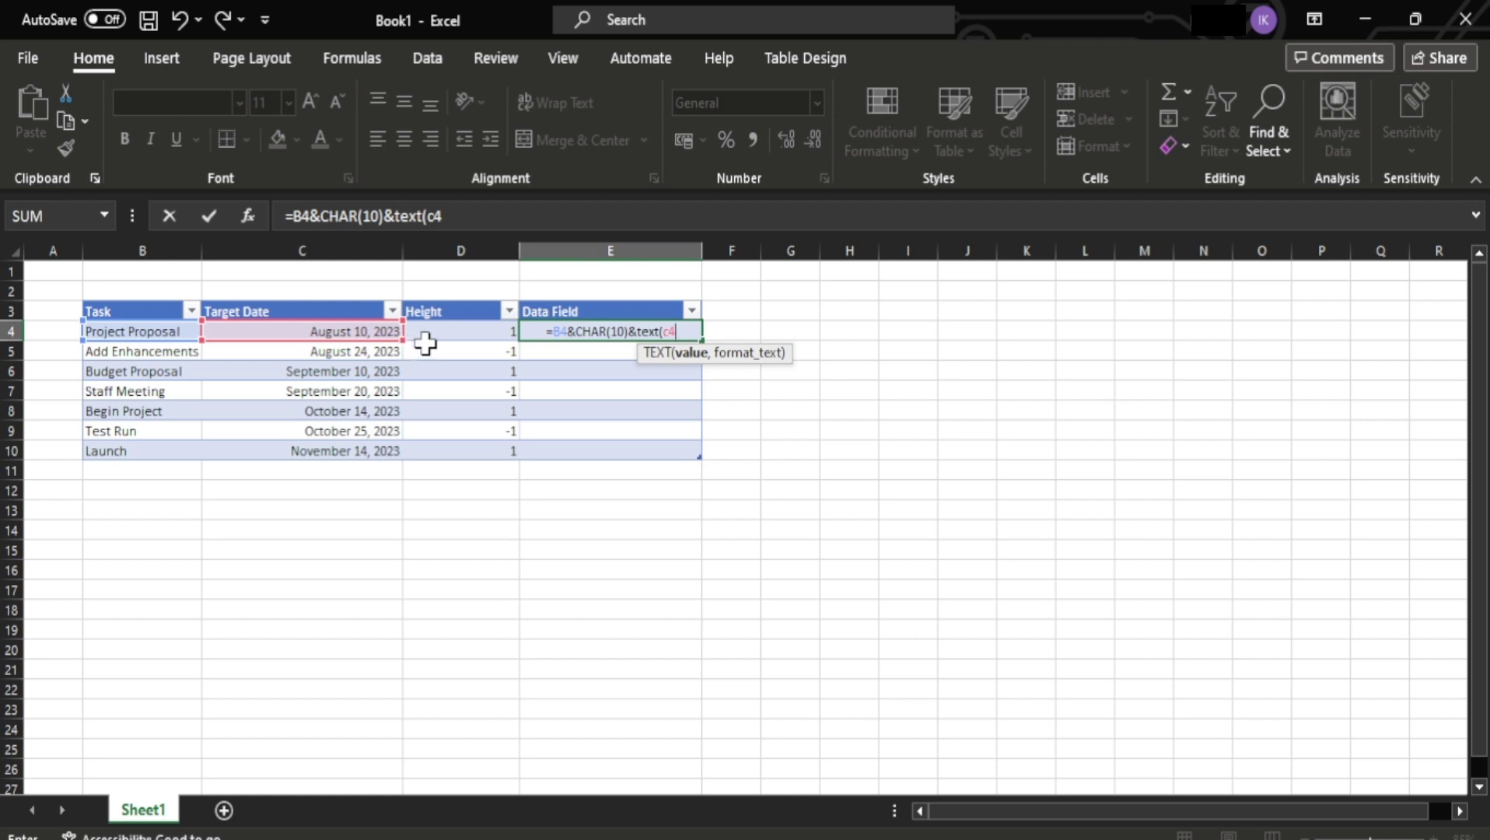
text(,)
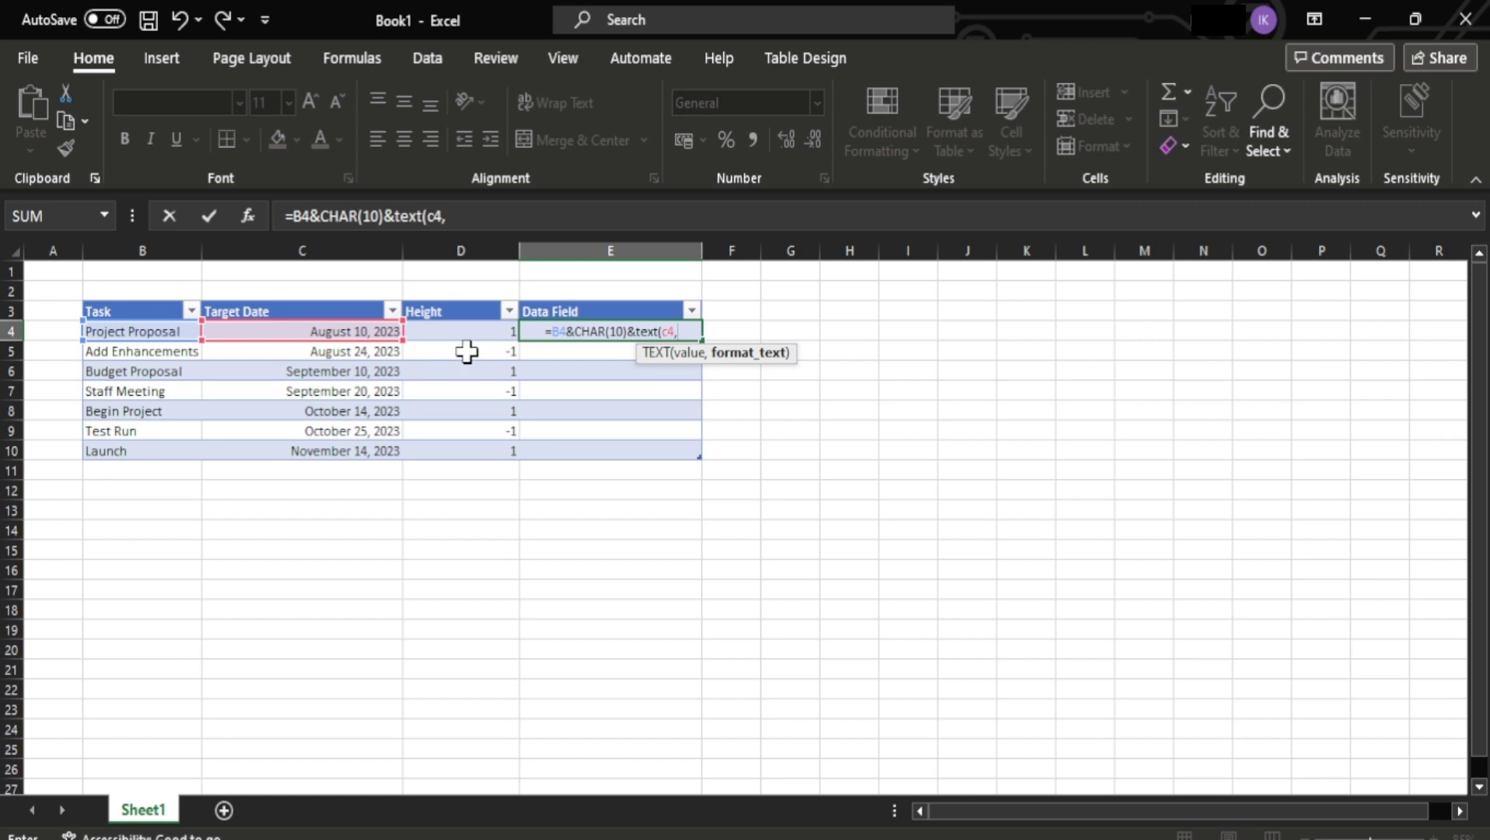
text("DD)
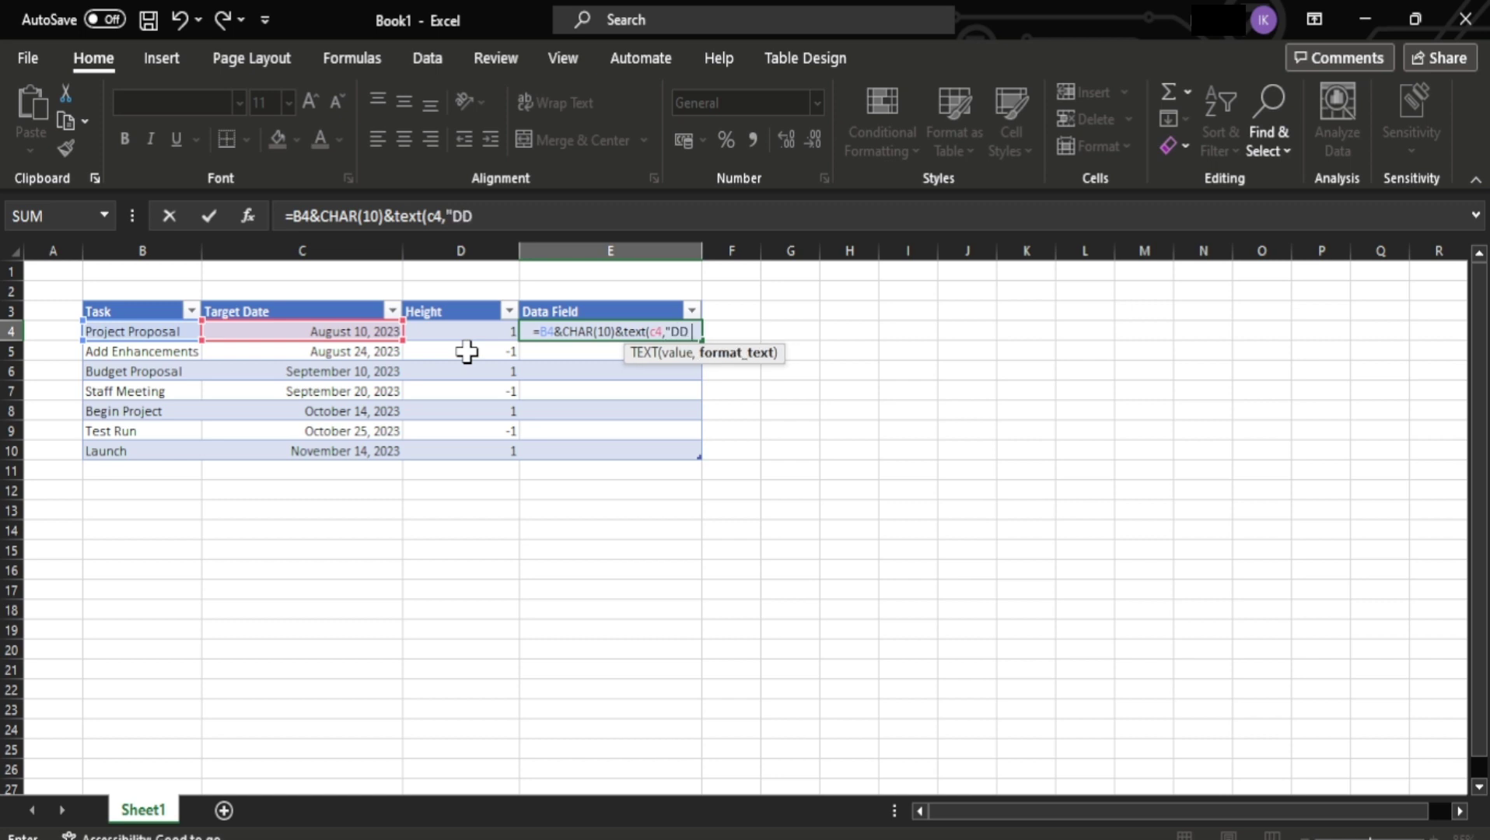
text( MMM")
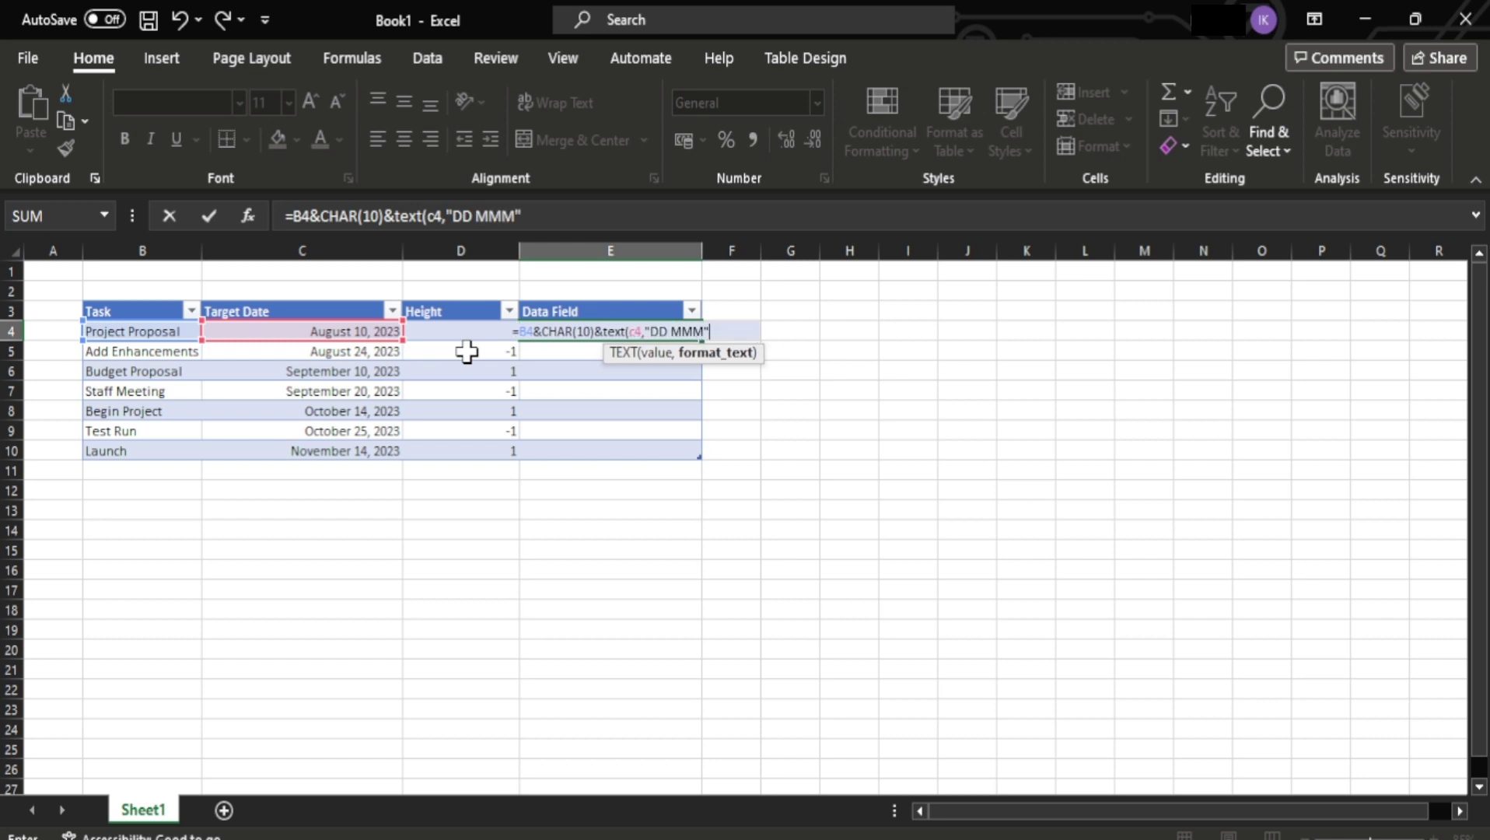
text())
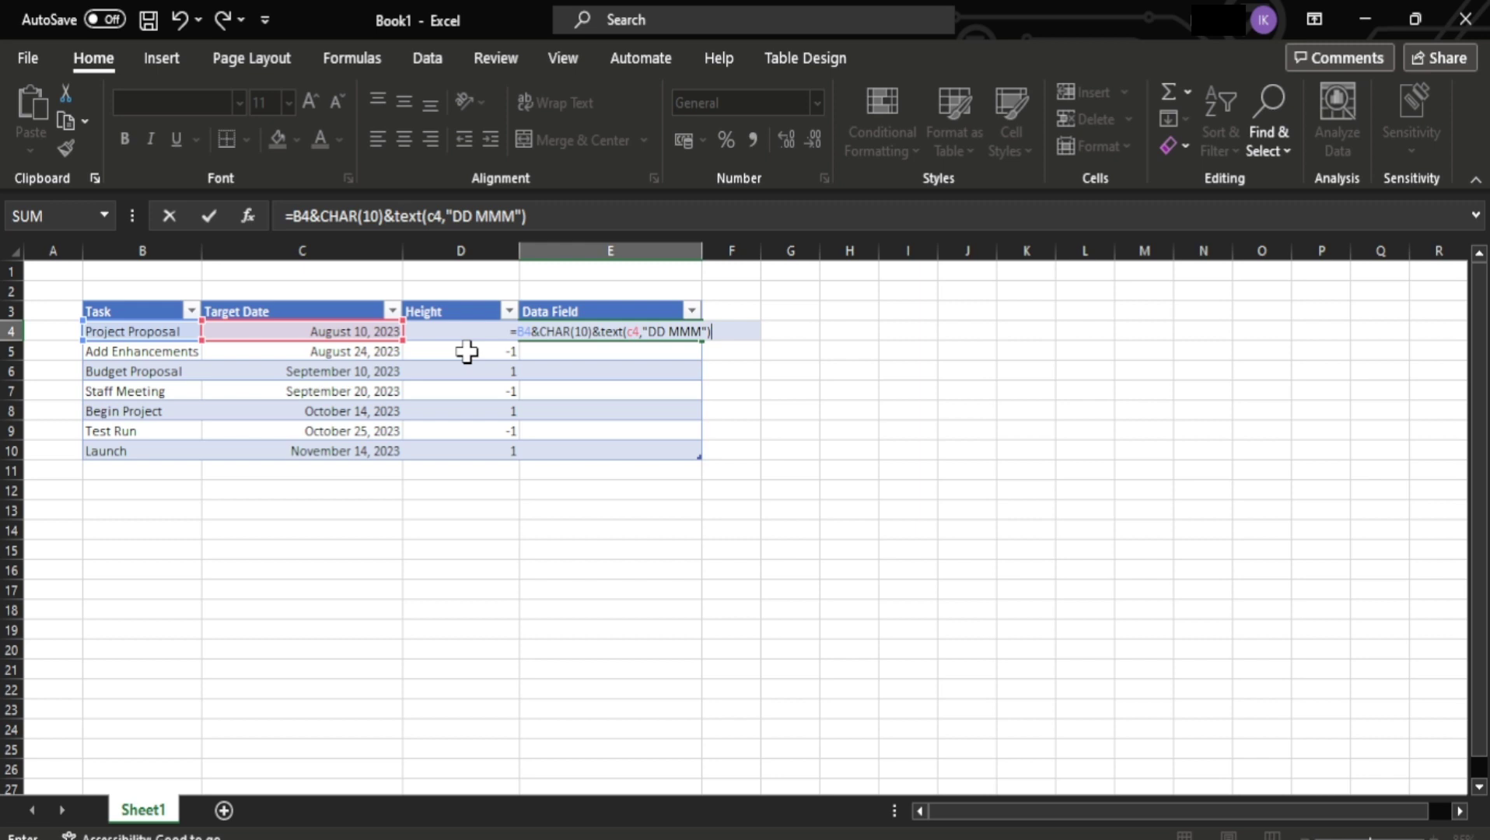
key(Return)
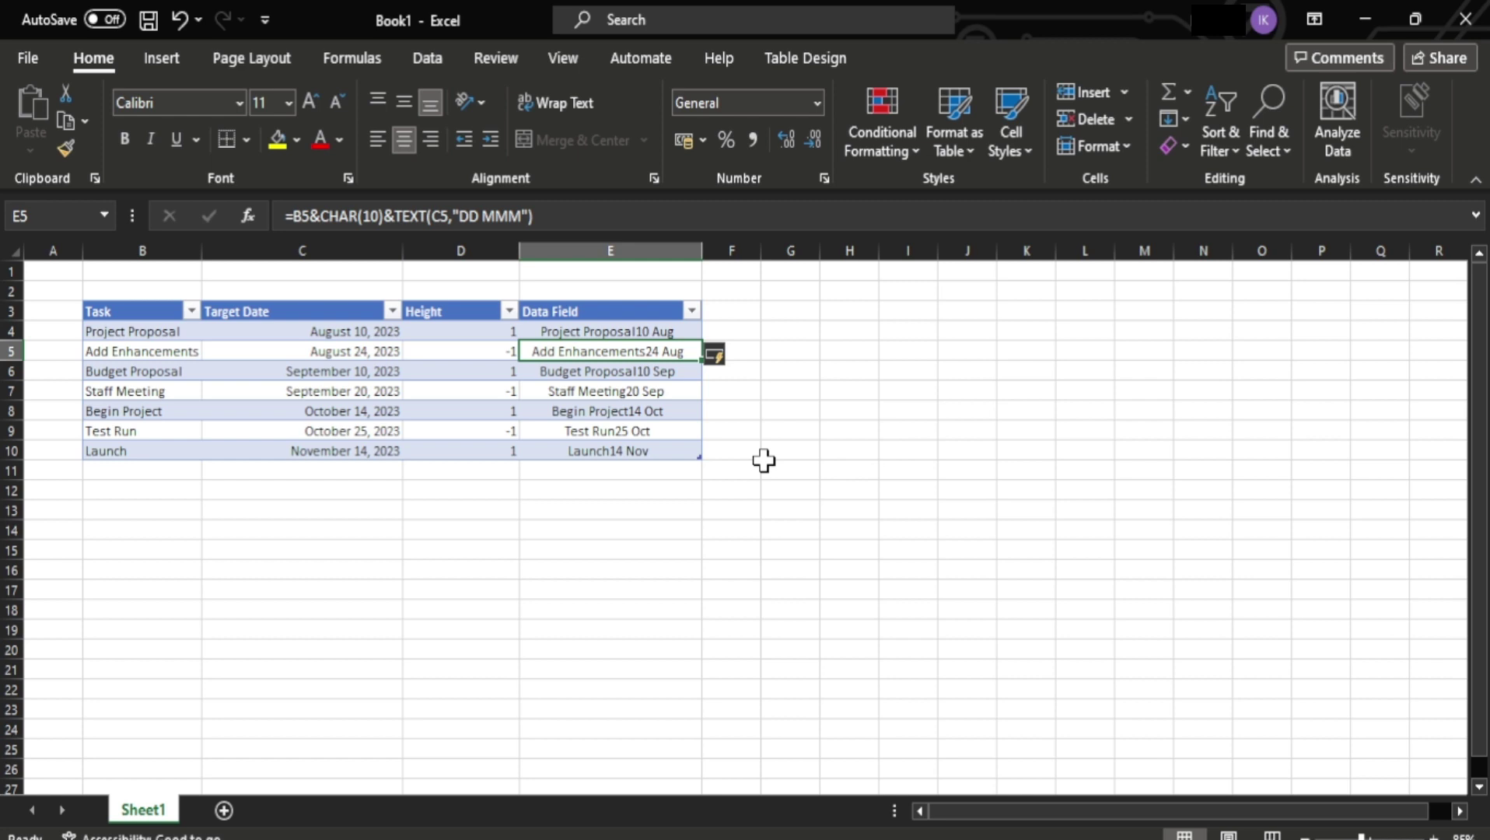
- Insert a 2-D clustered column chart from the Target Date and Height range C4:D10
drag(269, 329, 450, 446)
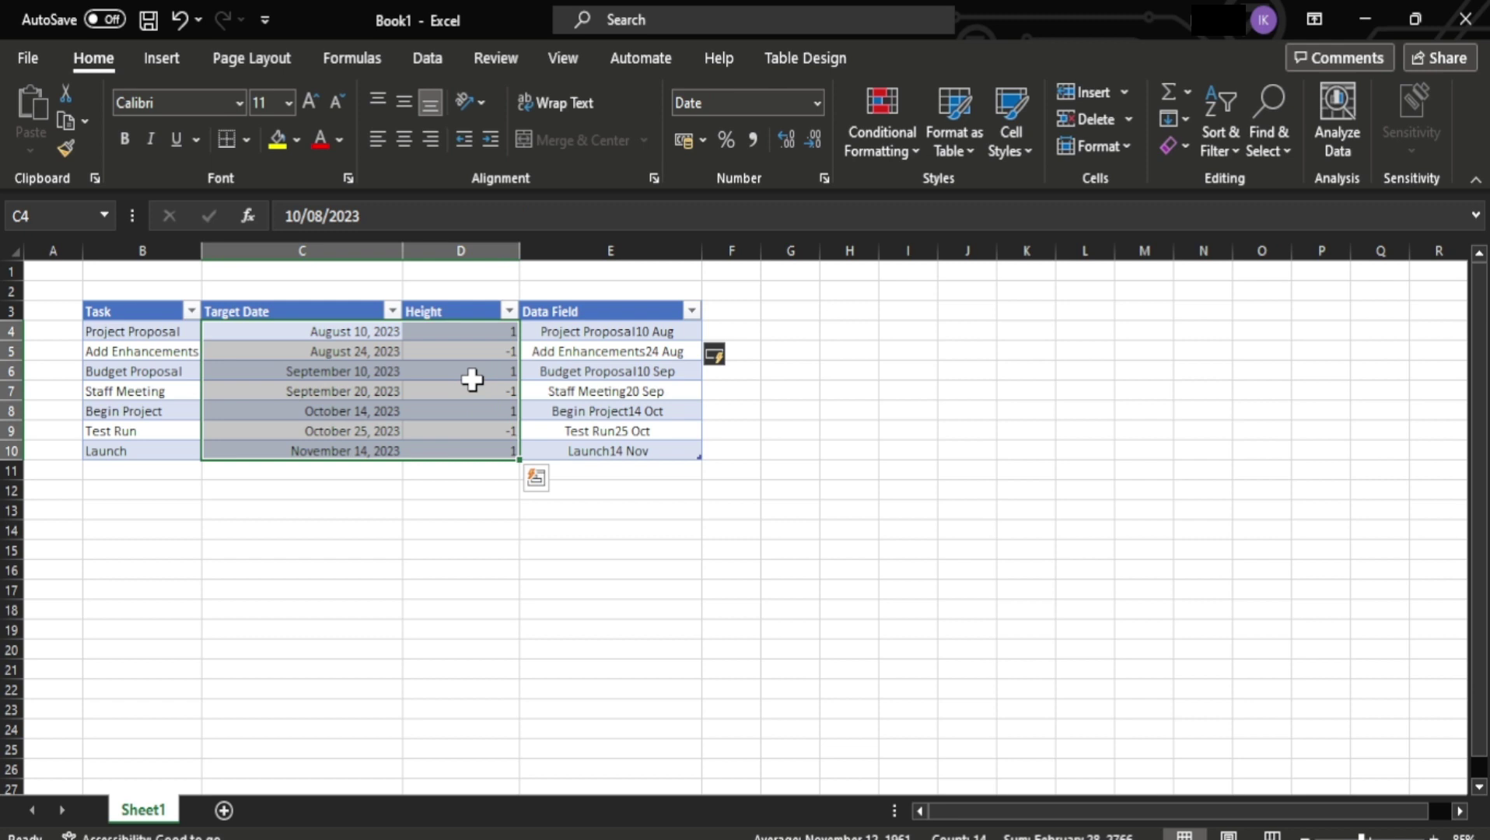
click(180, 59)
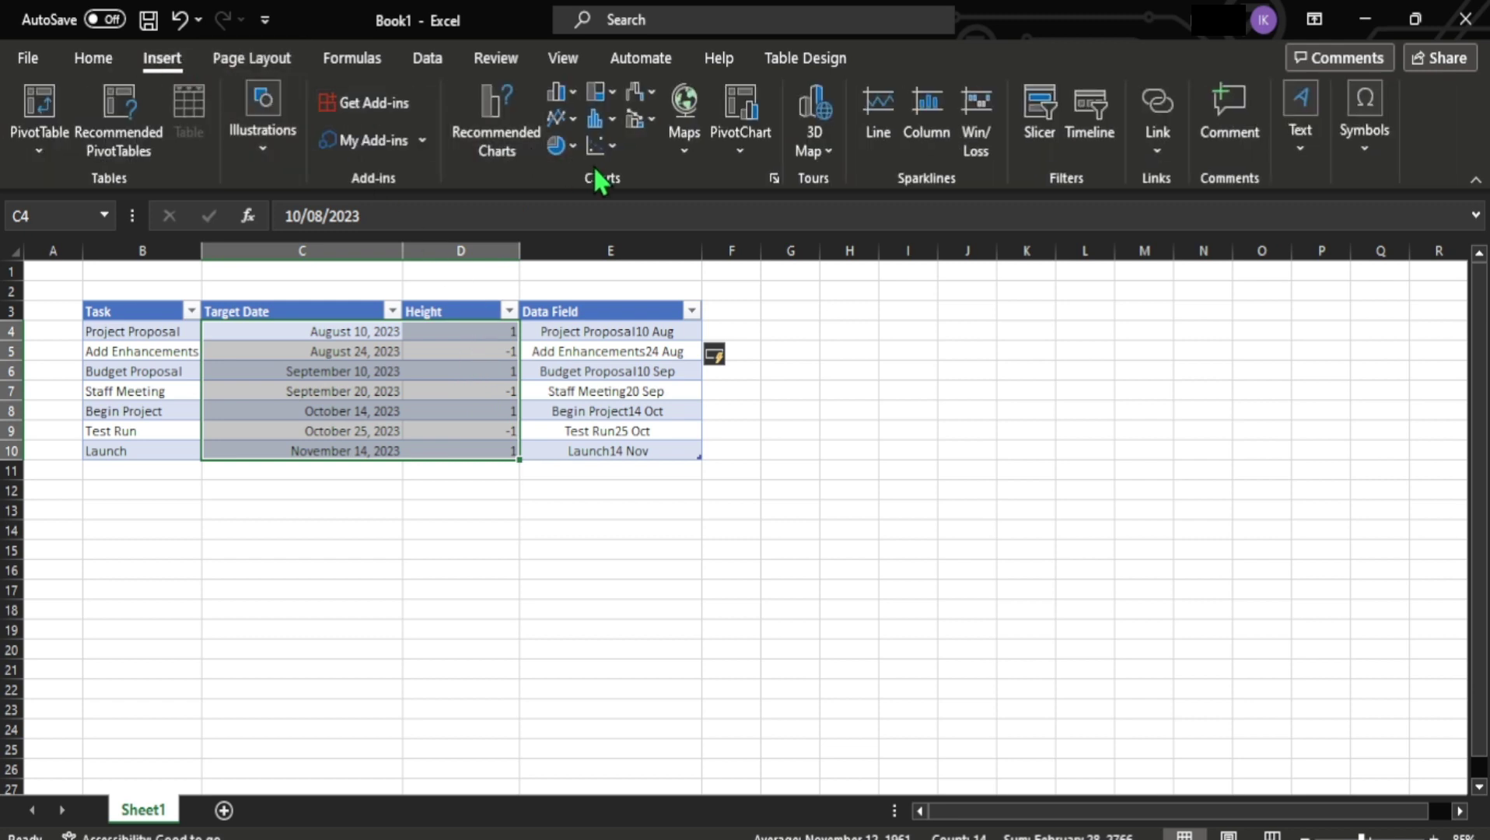
click(573, 91)
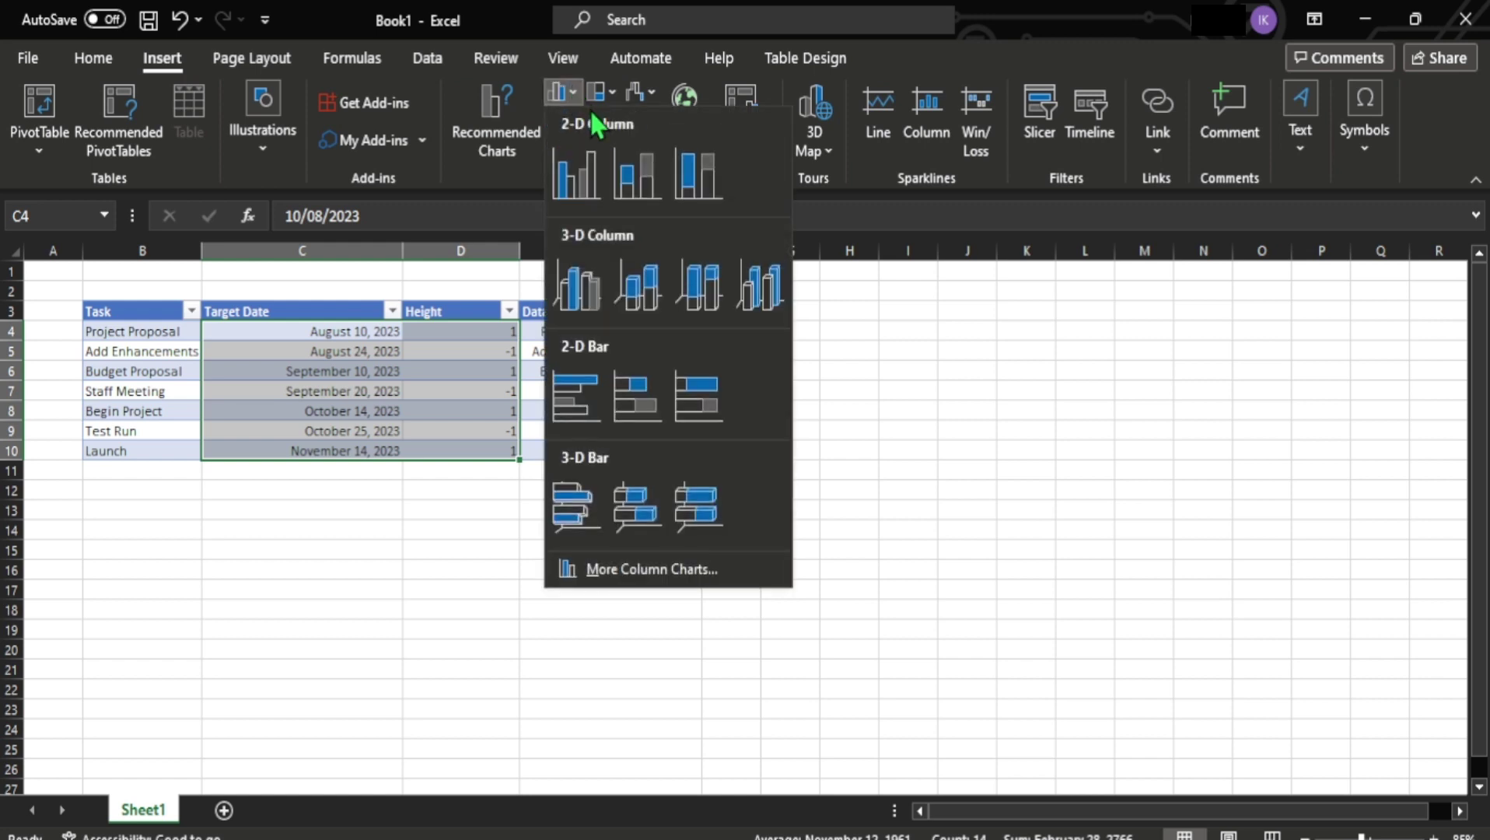
click(580, 186)
click(714, 461)
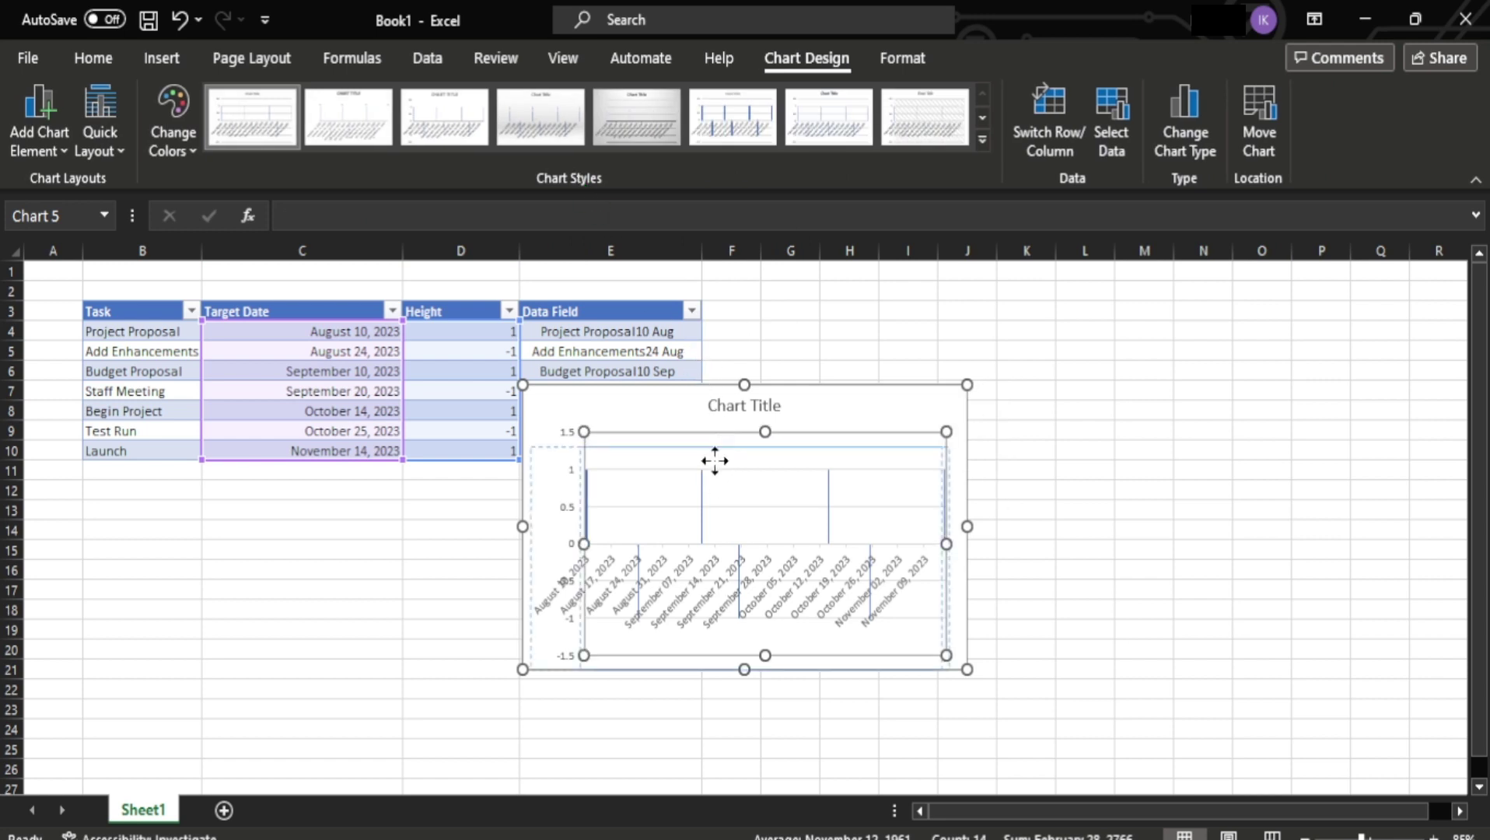
click(715, 434)
- Move the chart below the data table and widen it to the right
drag(719, 436, 400, 508)
scroll(576, 428, down, 1)
drag(367, 449, 223, 443)
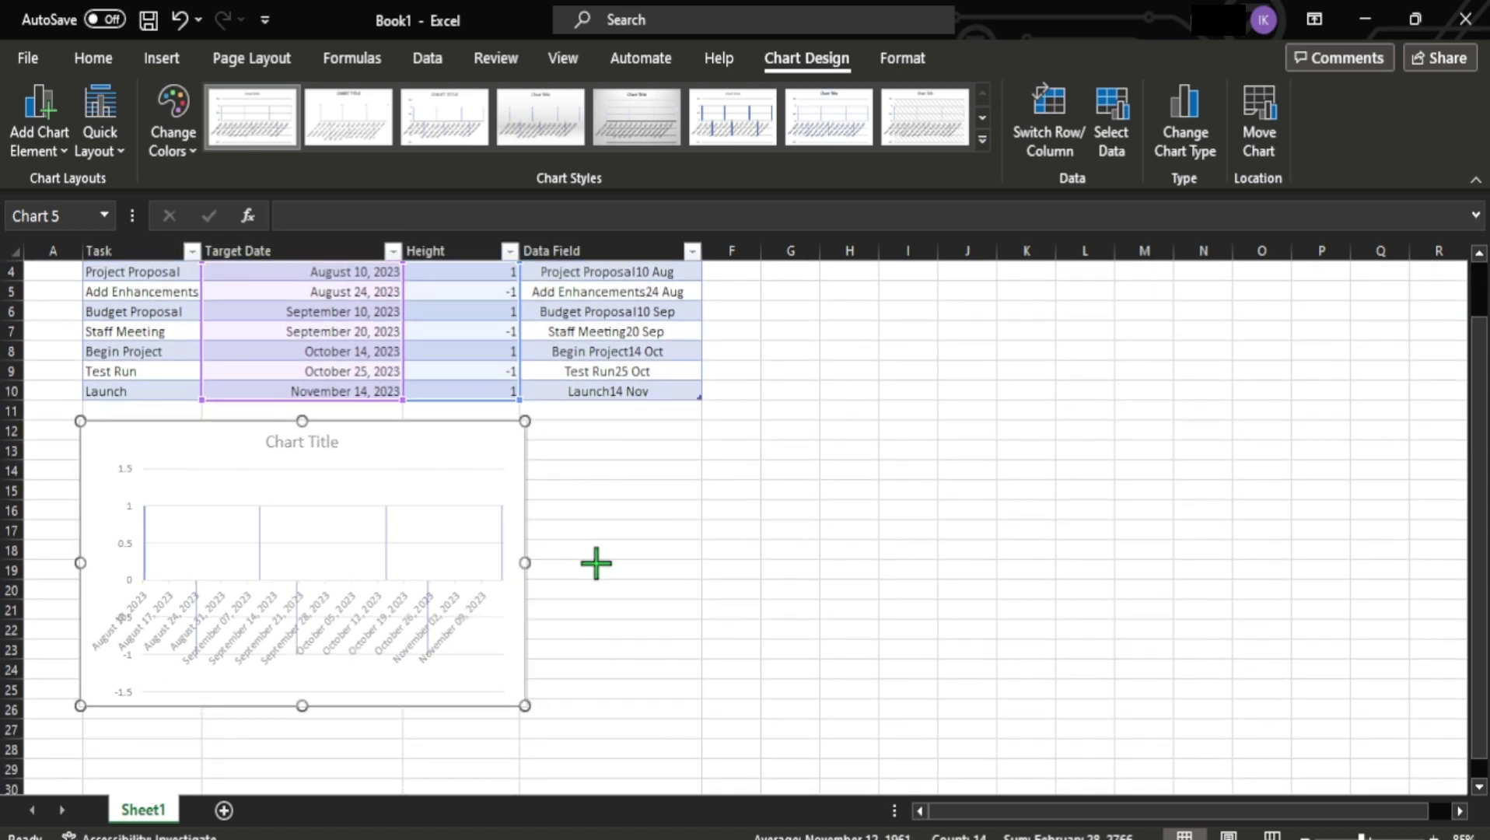
drag(596, 562, 702, 563)
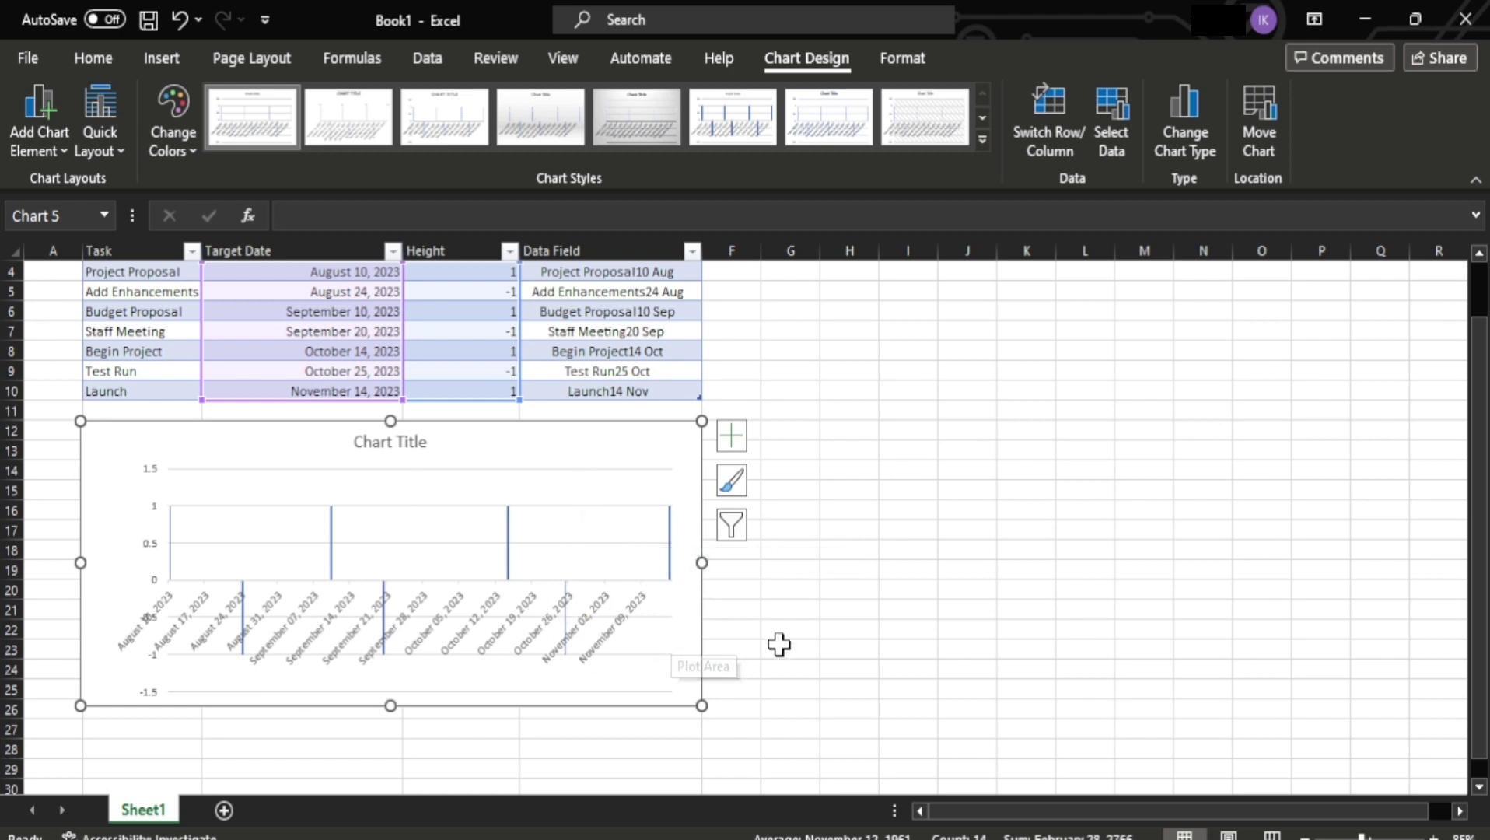
- Remove the chart's gridlines and its primary vertical axis
click(731, 438)
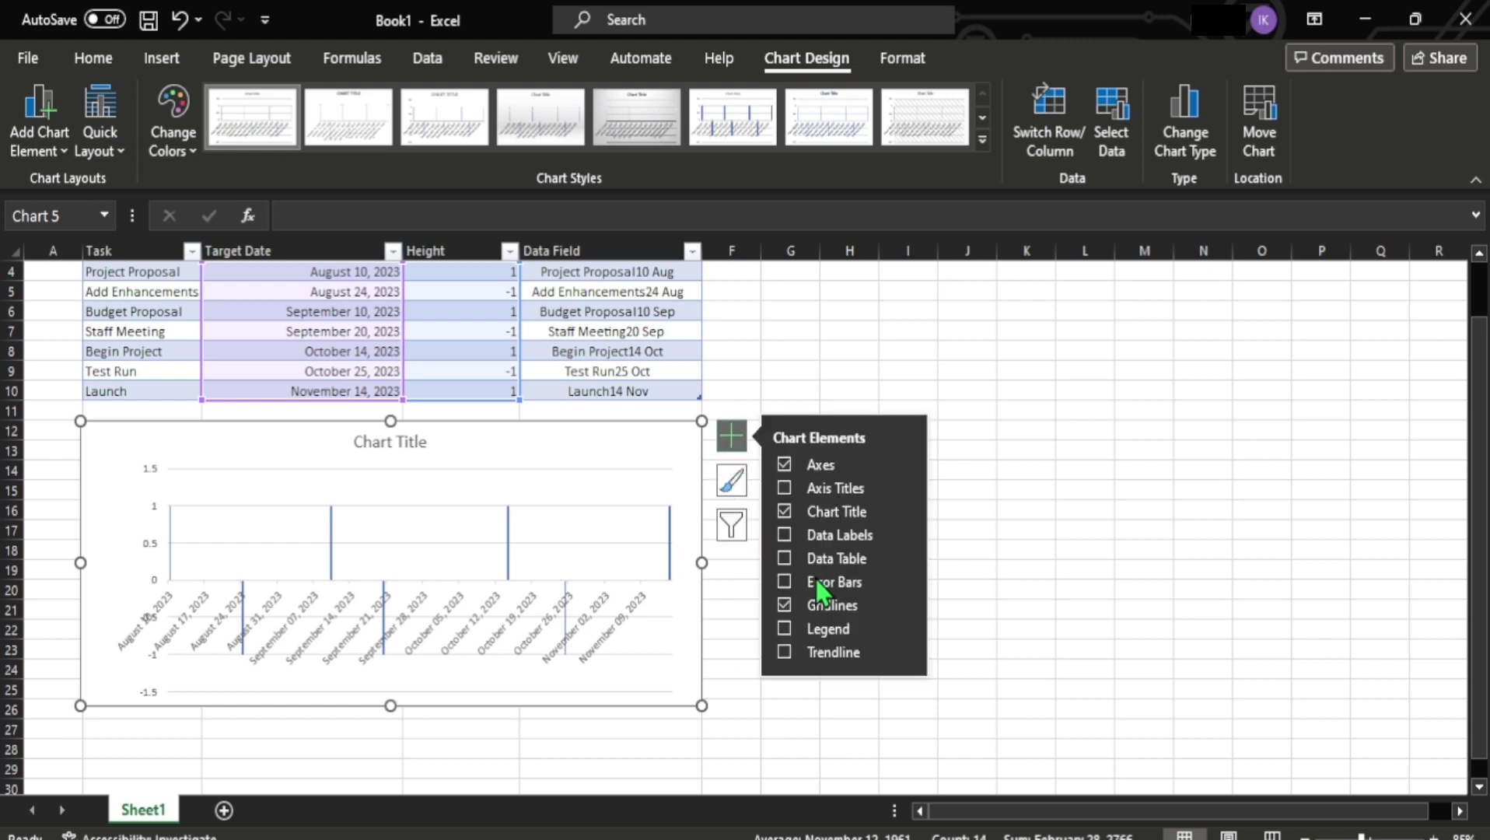
click(785, 603)
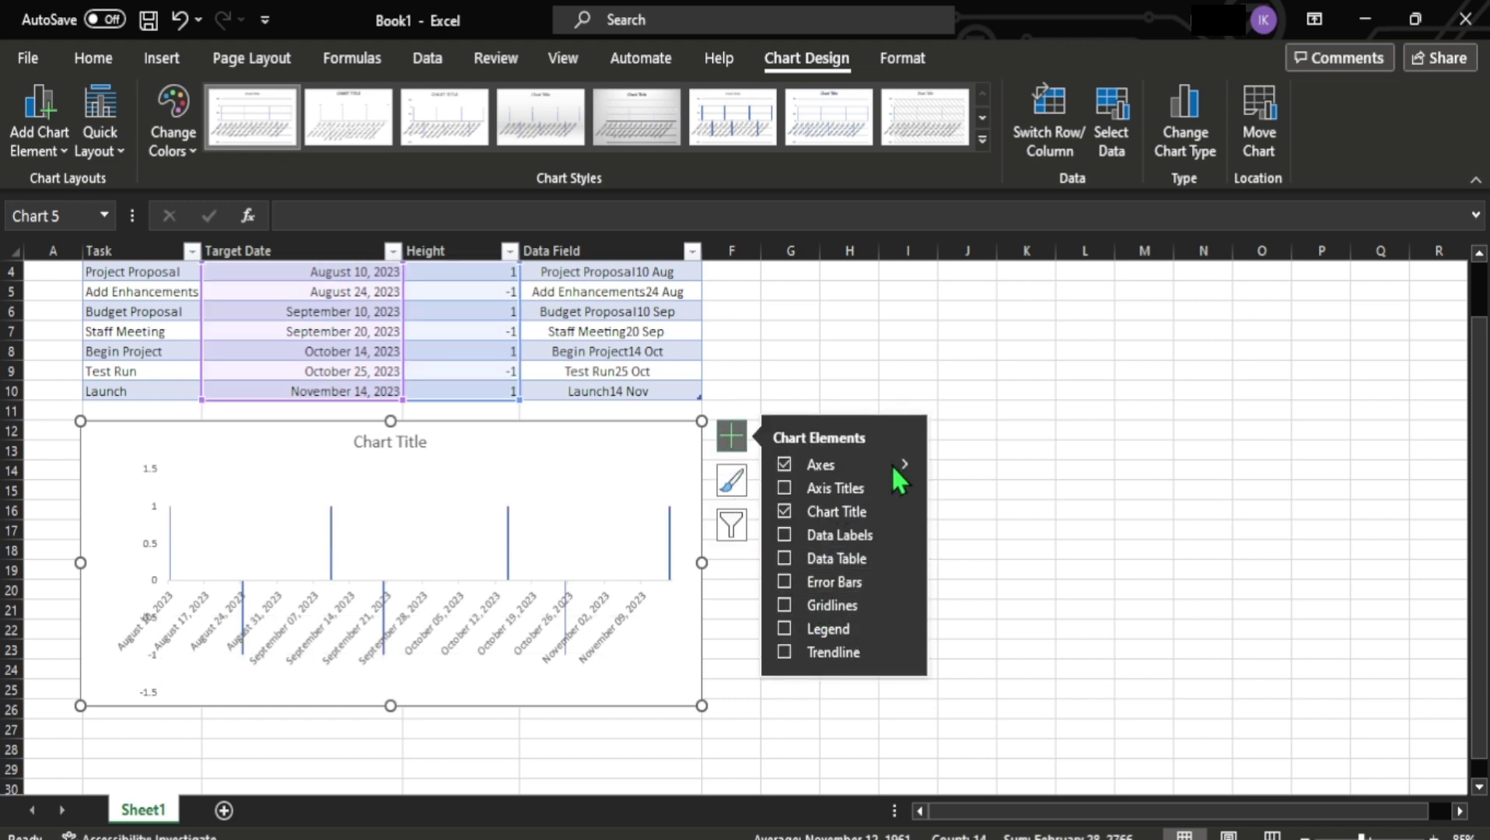
mouse_move(904, 469)
click(976, 494)
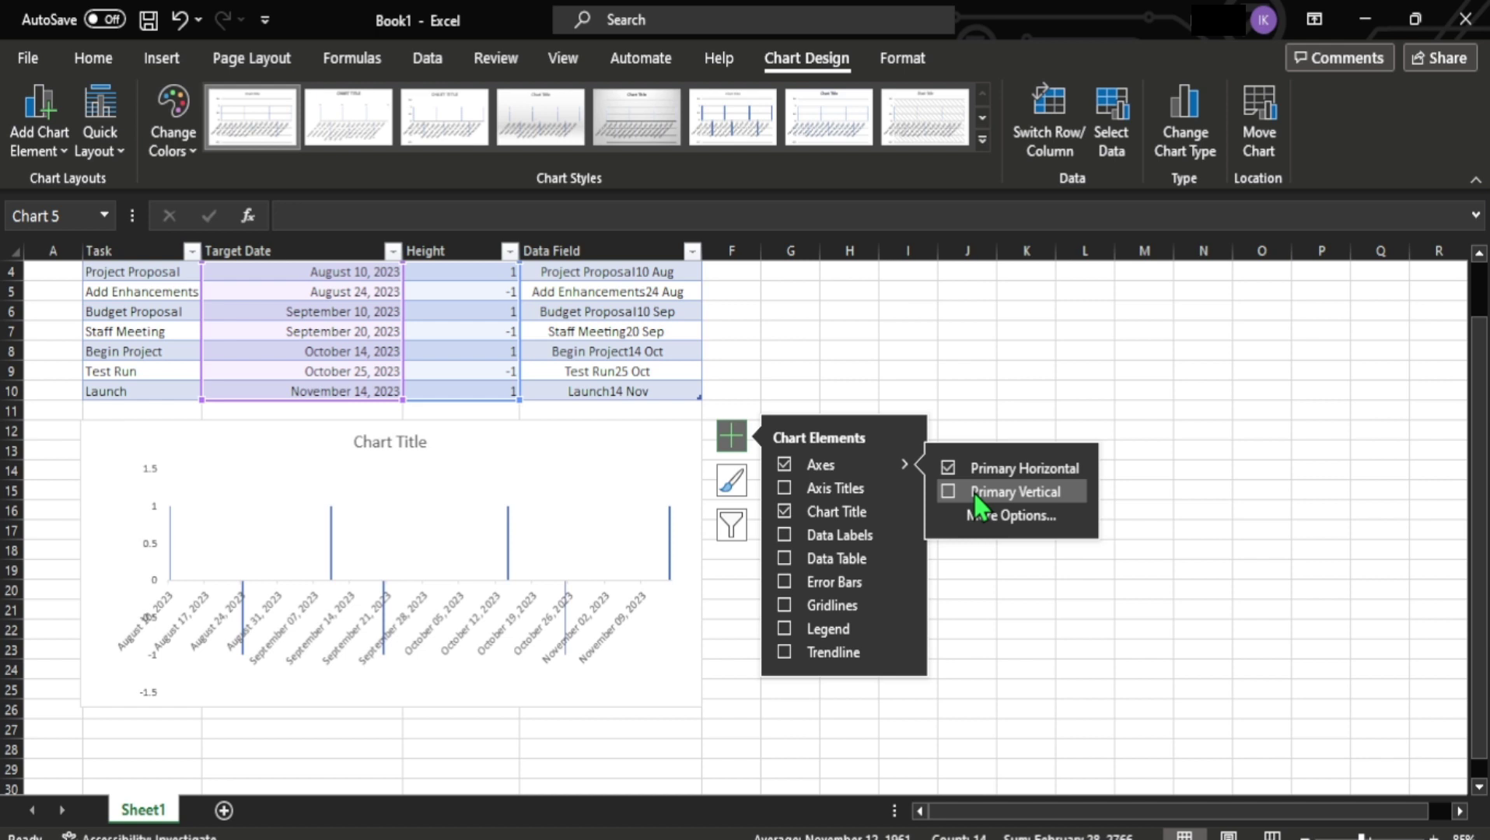
mouse_move(914, 521)
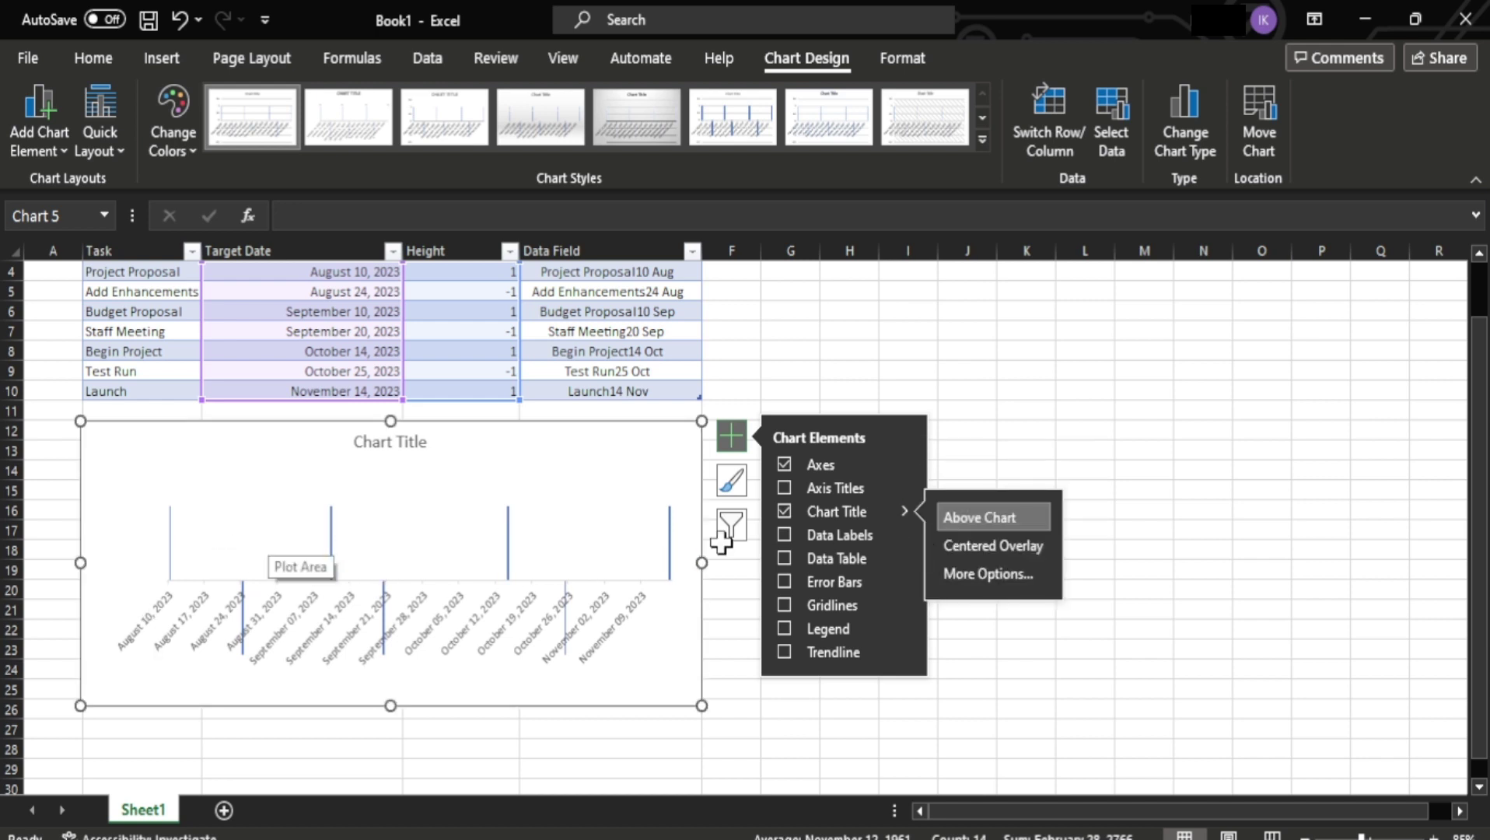
ctrl+scroll(770, 576, up, 1)
click(852, 375)
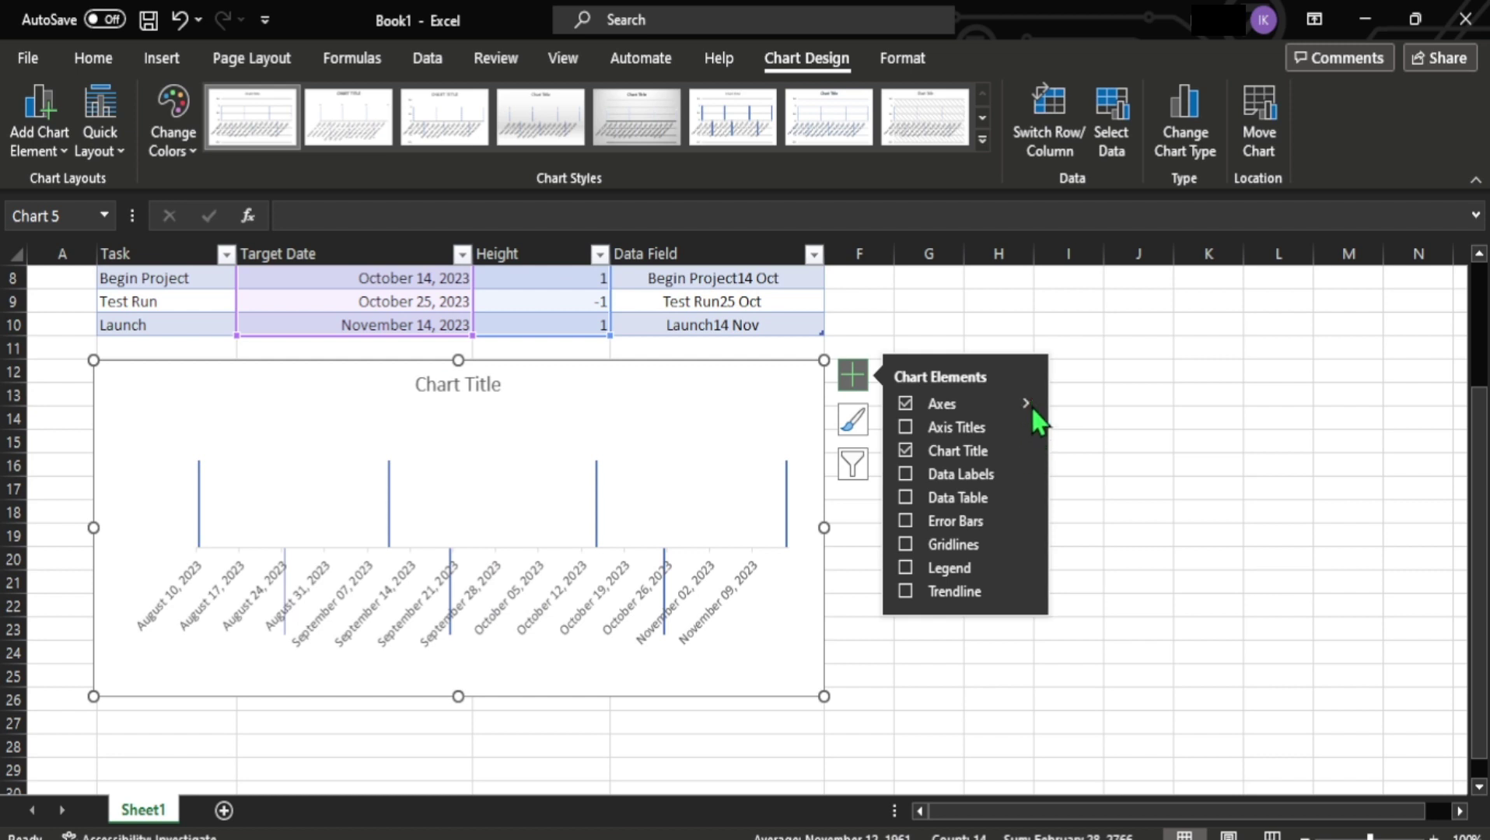
- Add data labels showing Value From Cells E4:E10 instead of the height values
click(1026, 472)
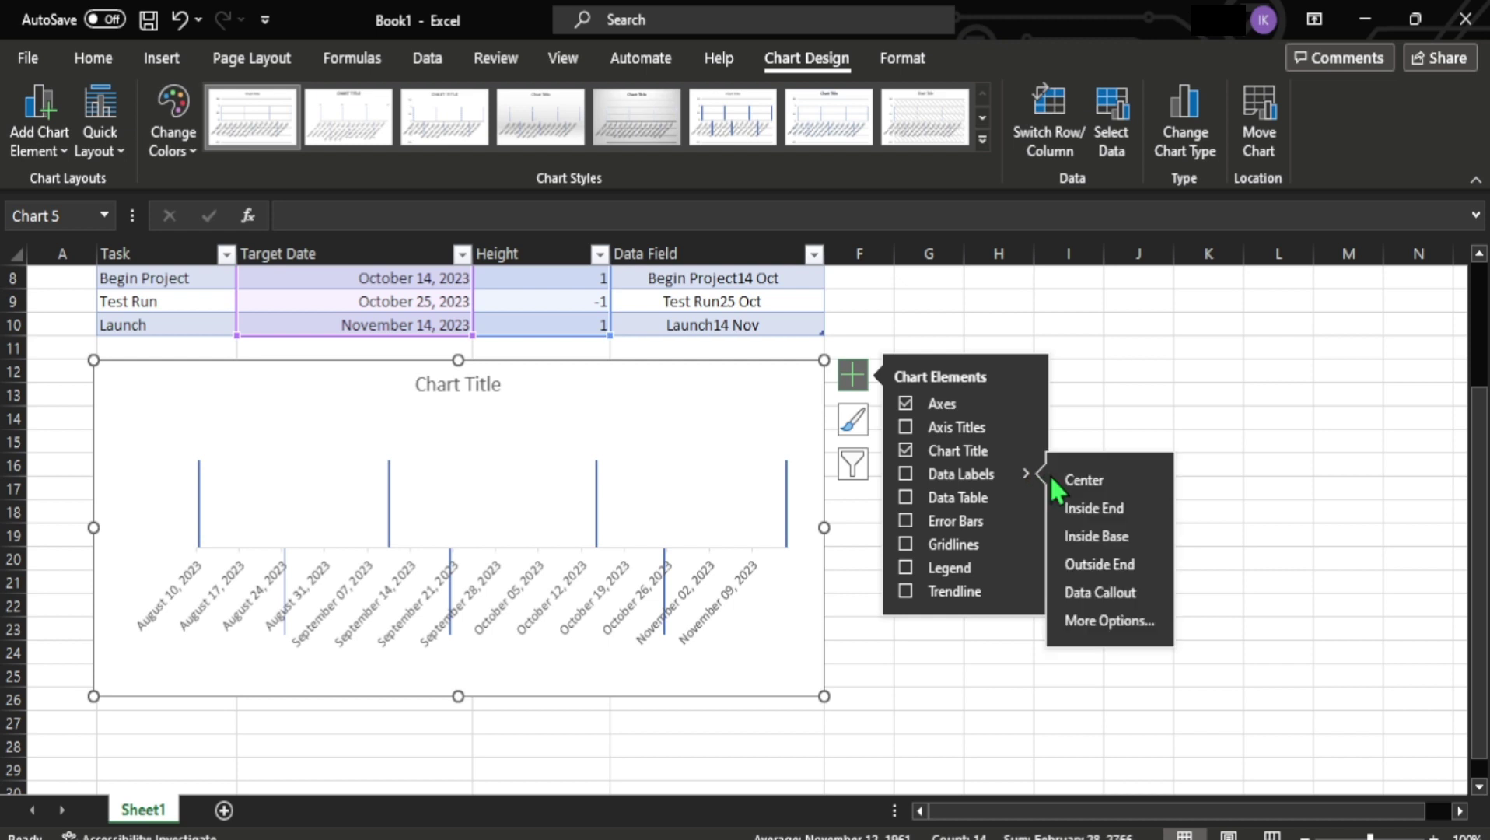
click(1101, 622)
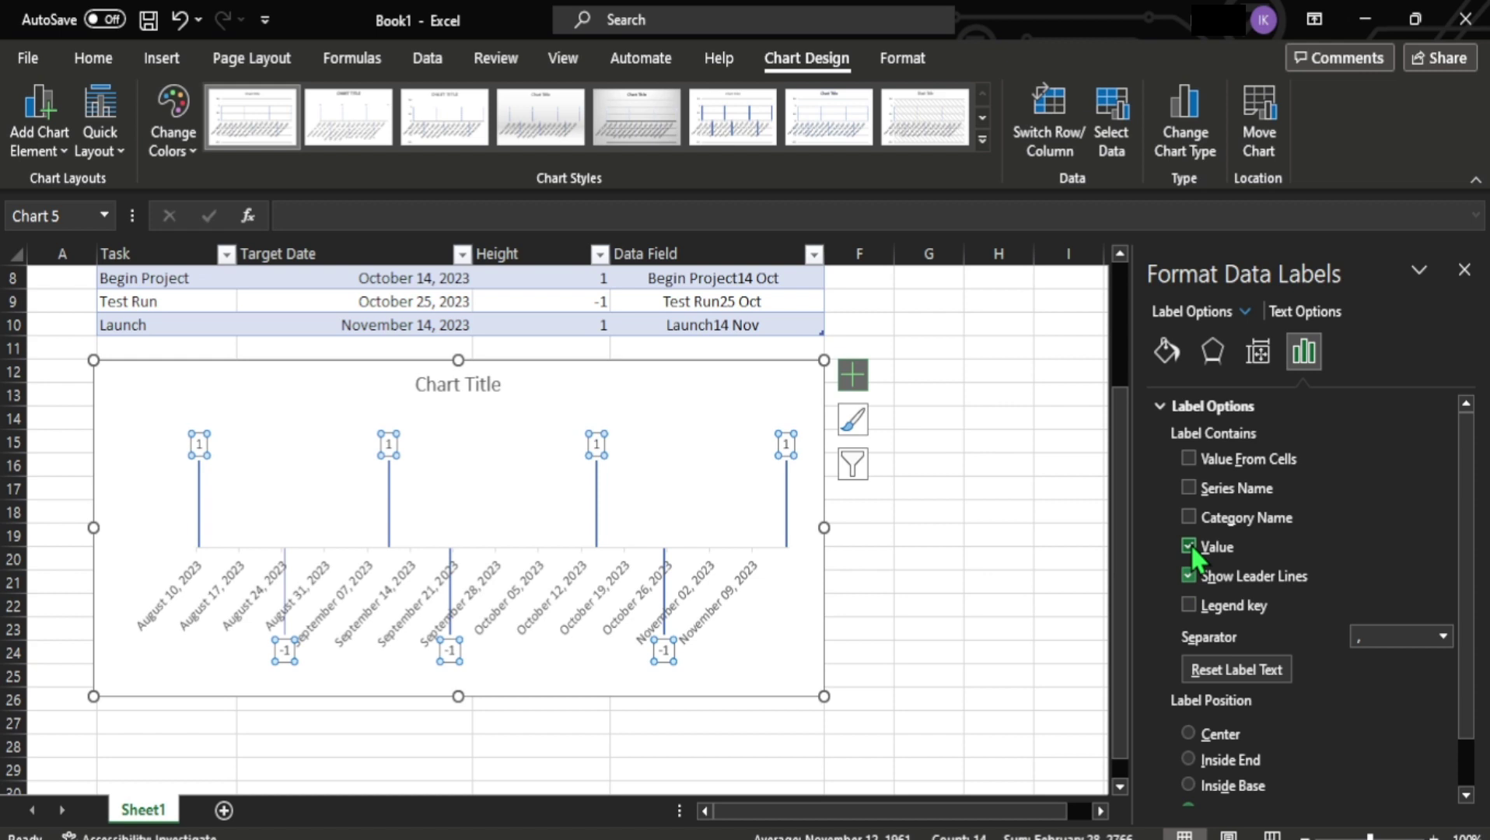
click(1190, 546)
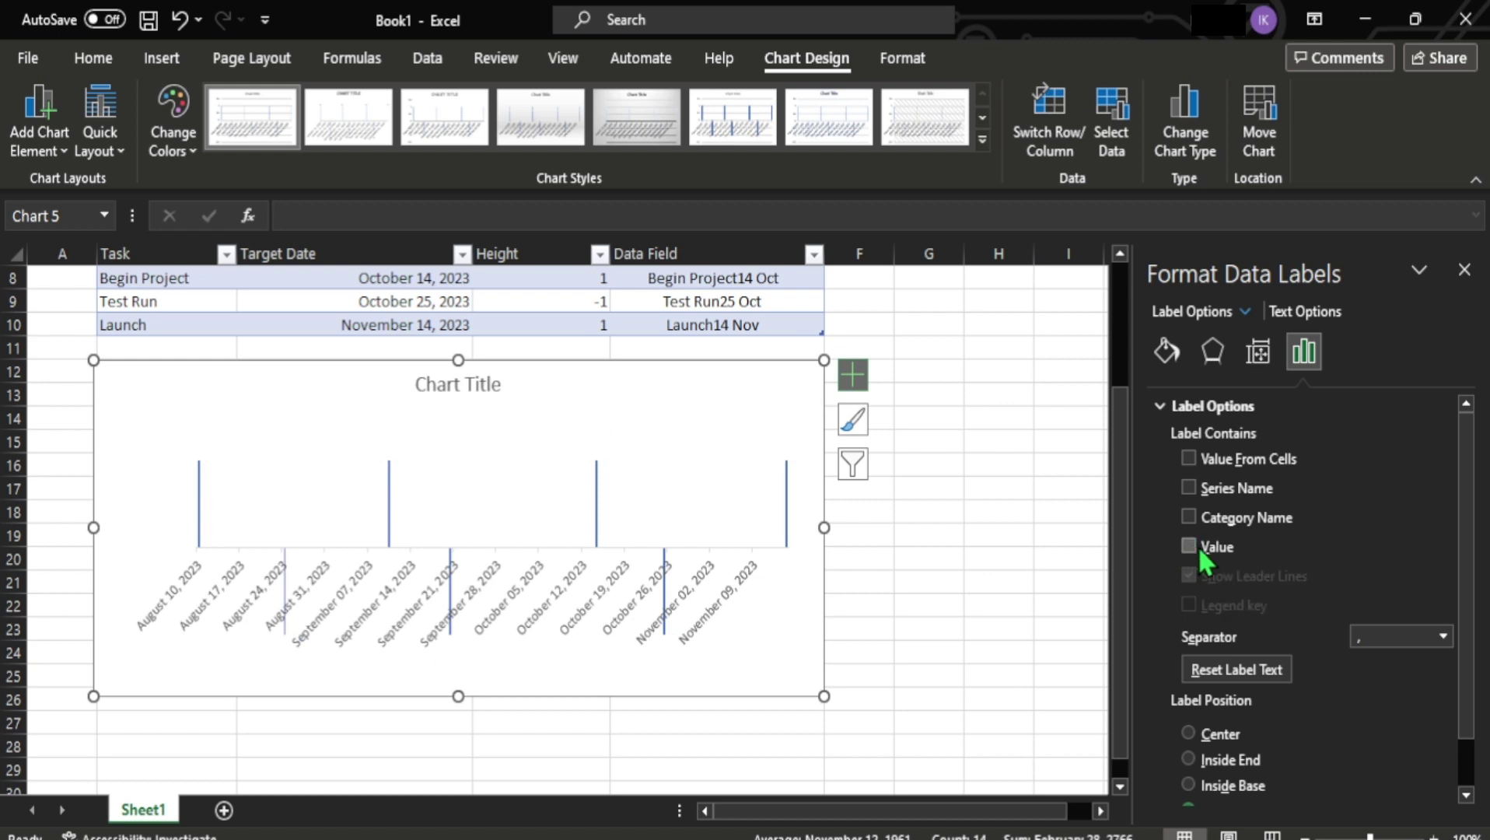
click(1188, 458)
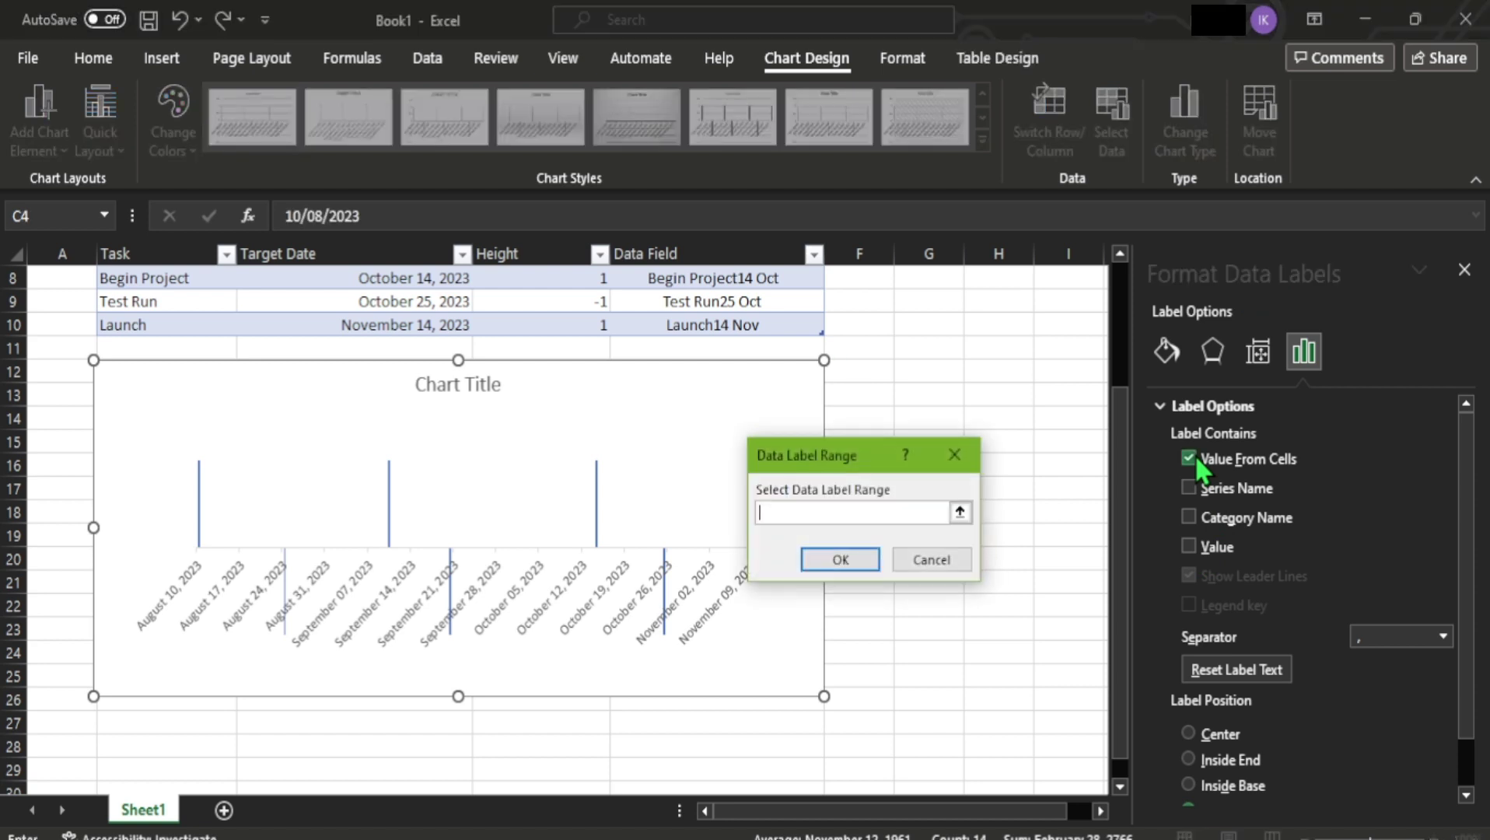
scroll(907, 398, up, 1)
scroll(906, 398, up, 1)
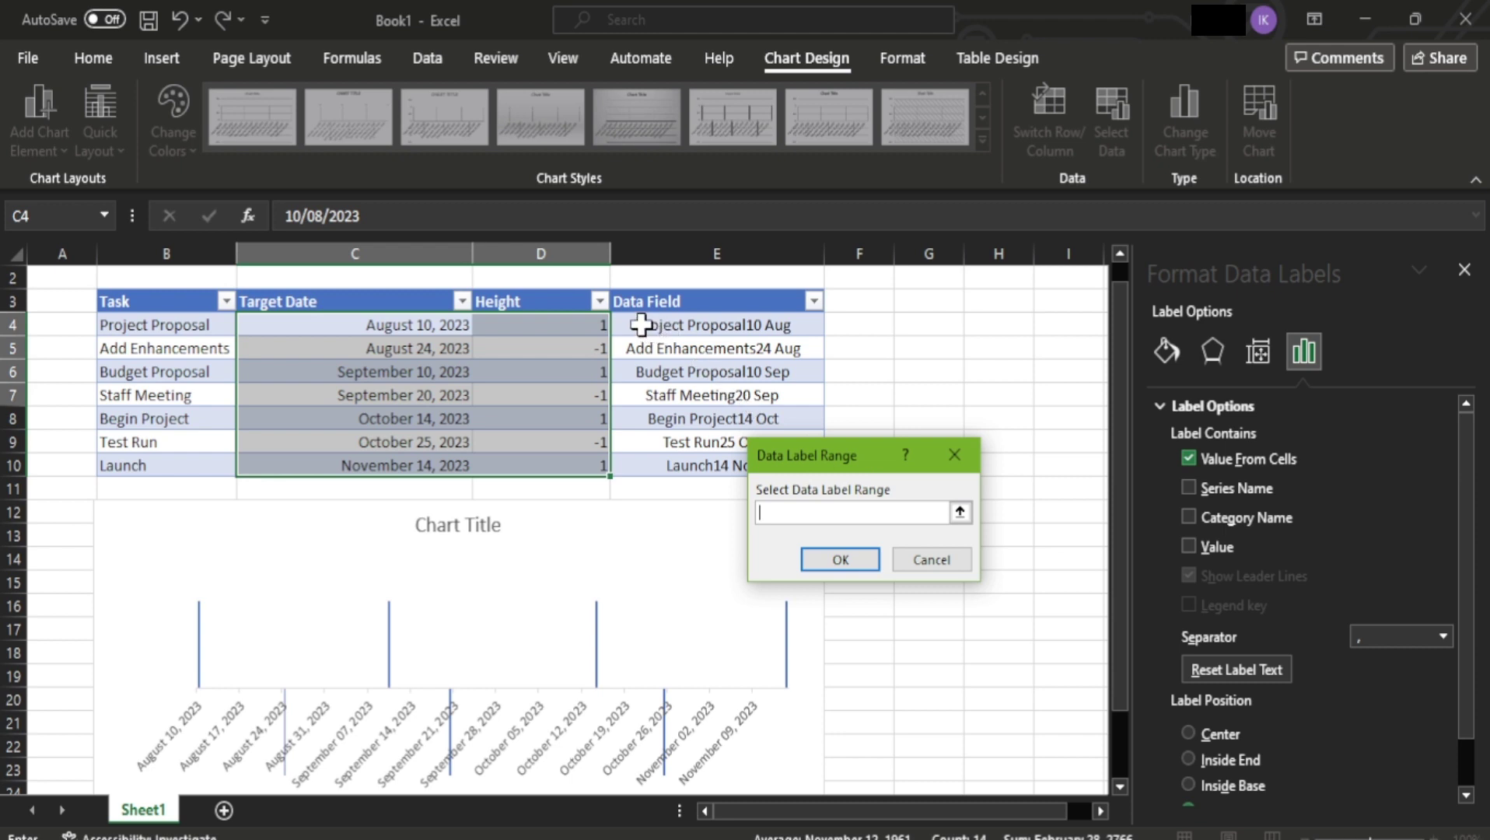
drag(639, 319, 737, 465)
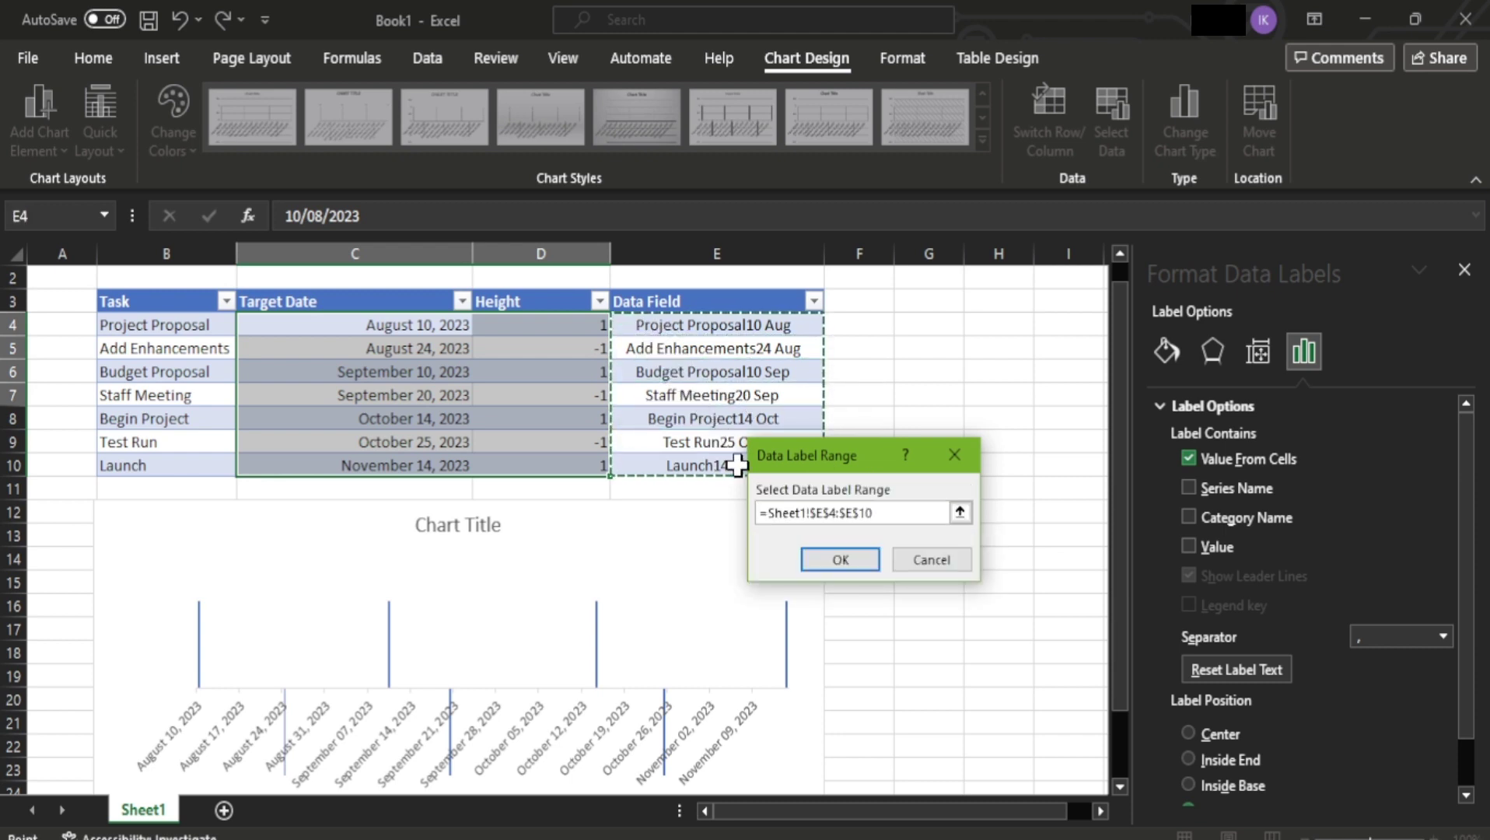
click(855, 558)
scroll(856, 548, down, 1)
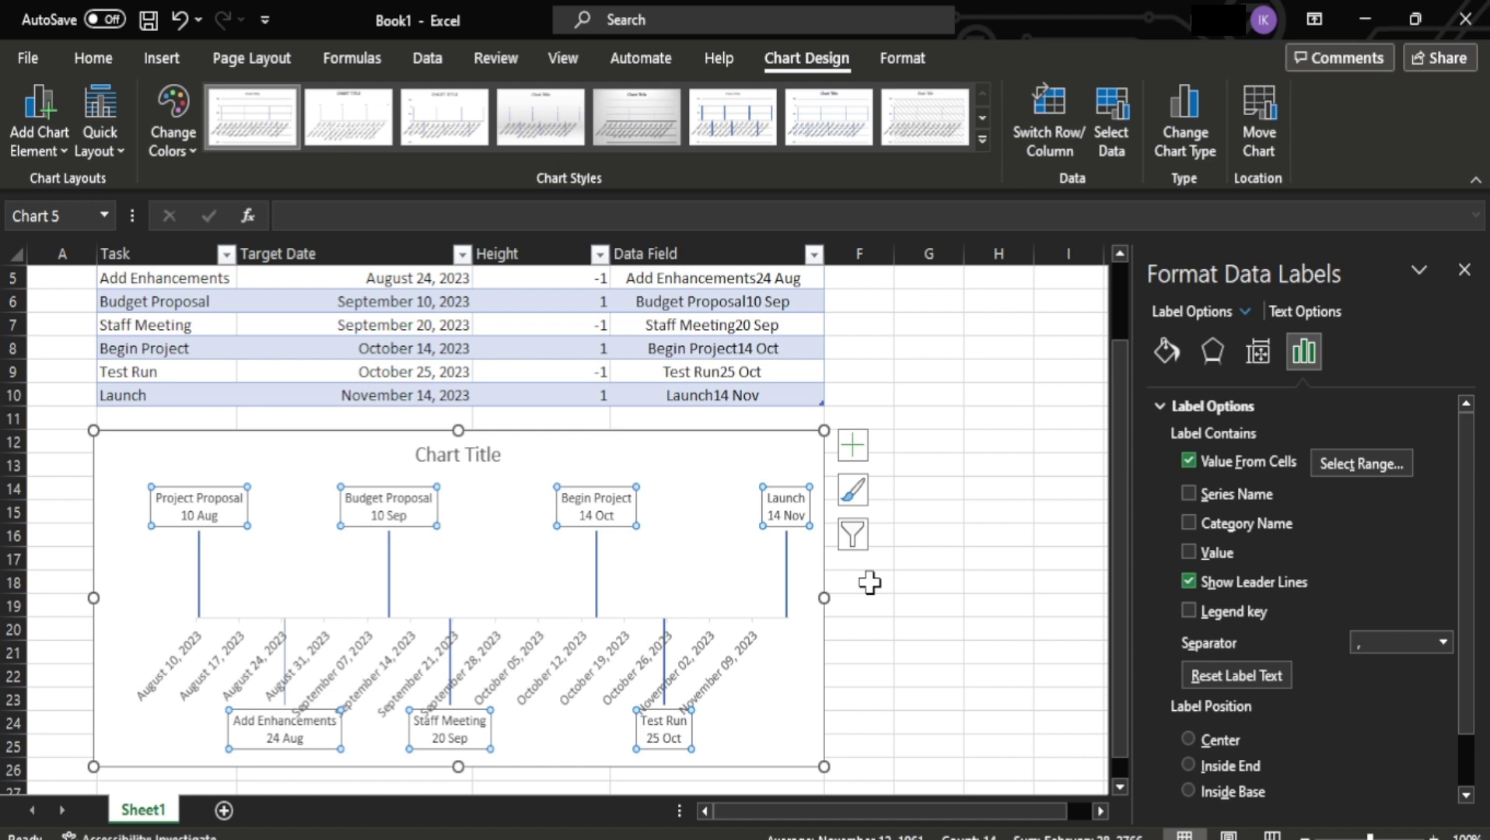
key(Escape)
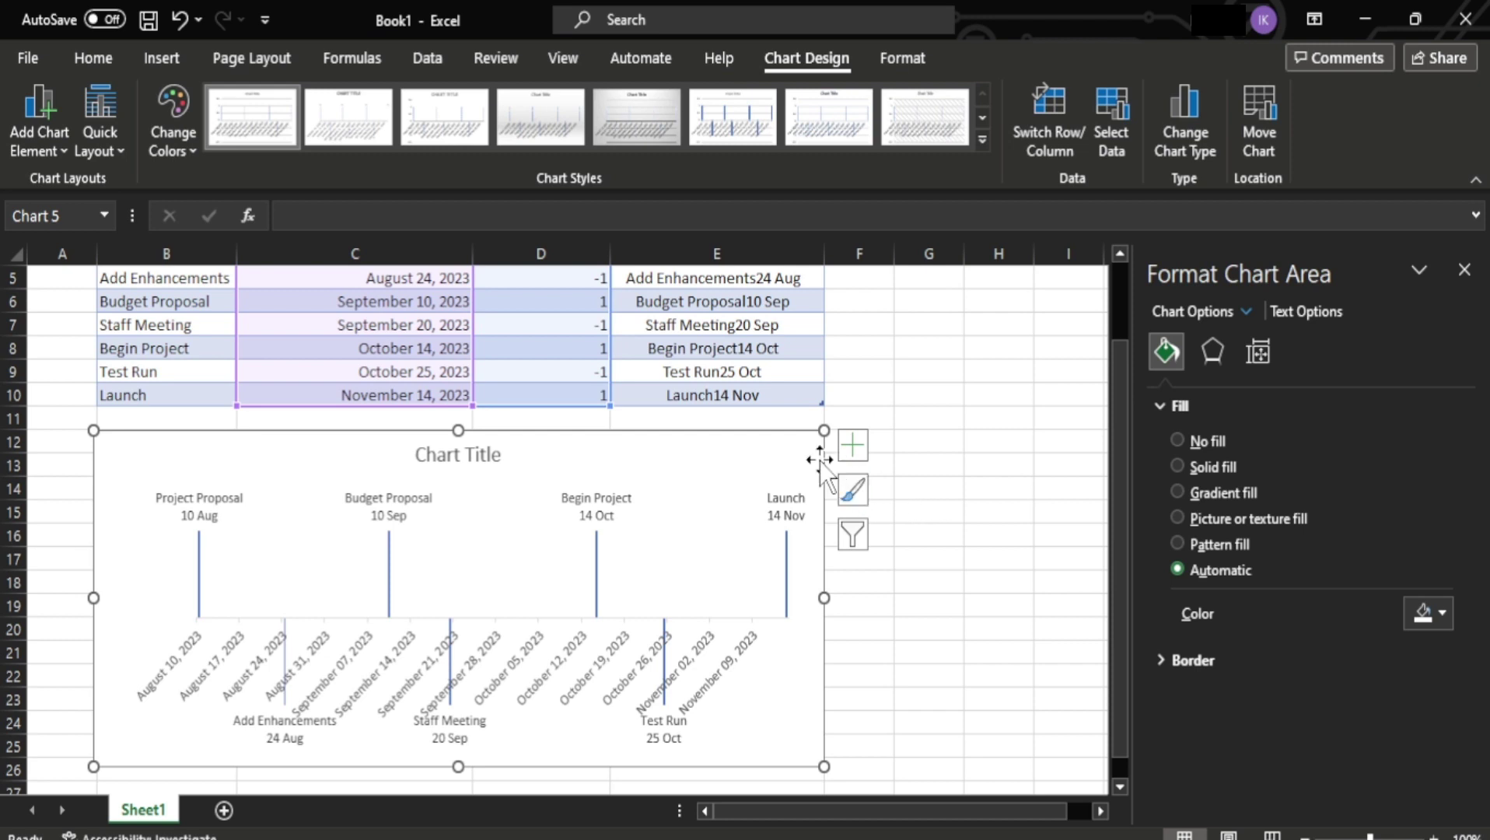
- Set the date axis major unit to 1 Months, giving monthly ticks from August to November 2023
click(853, 446)
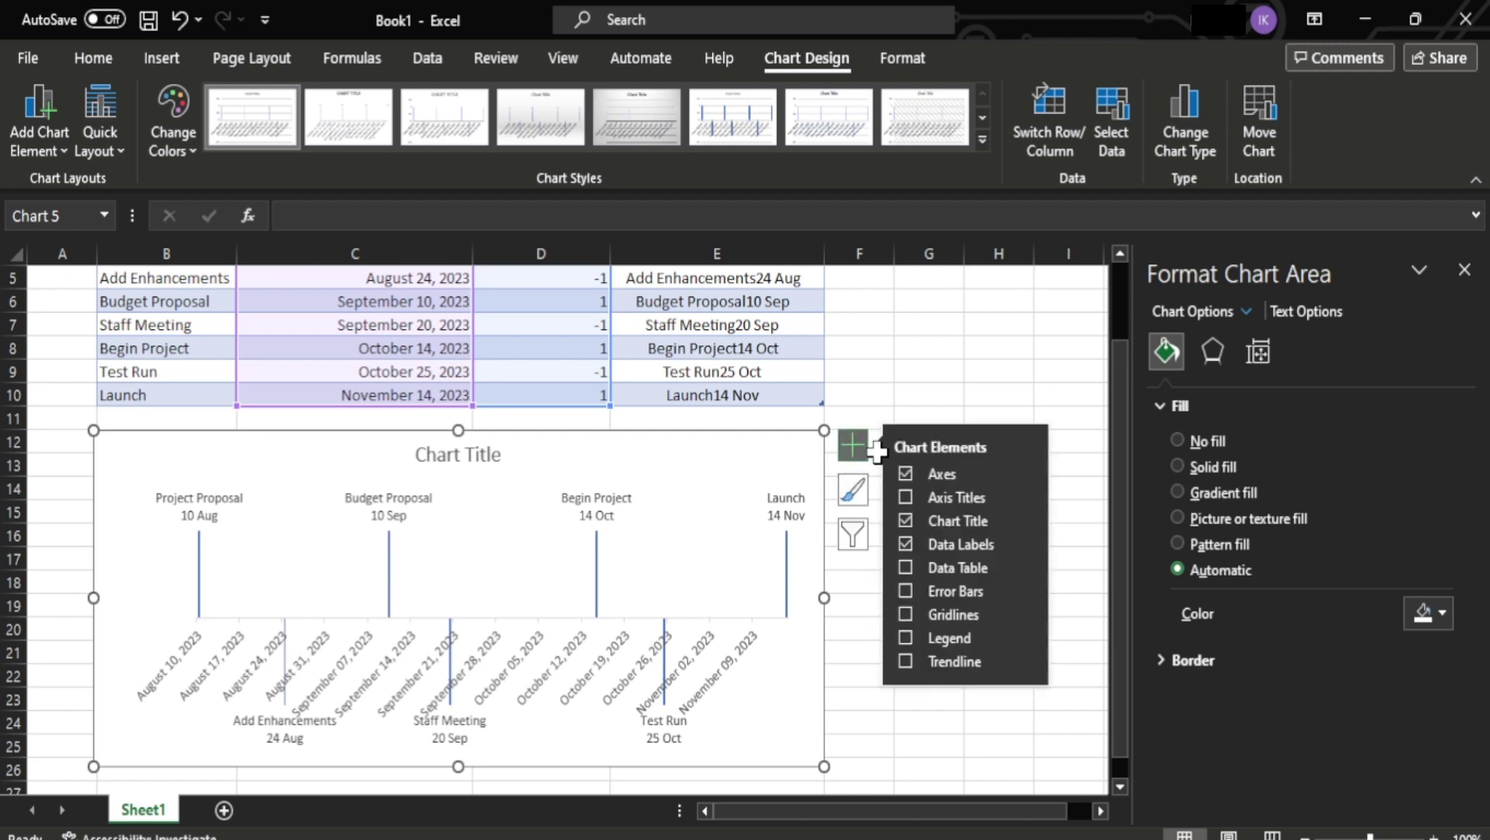
click(1026, 473)
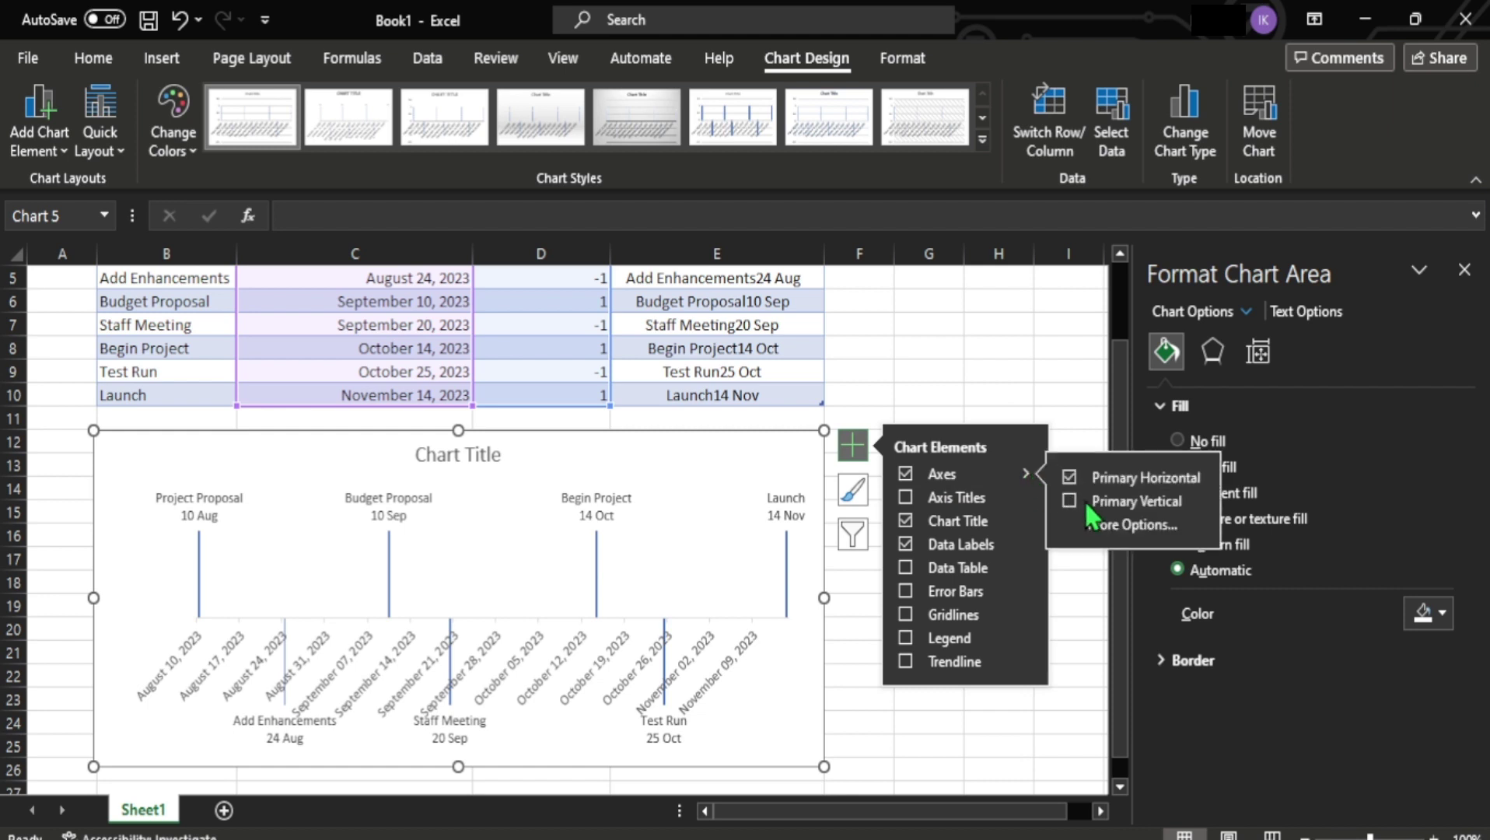
click(1113, 523)
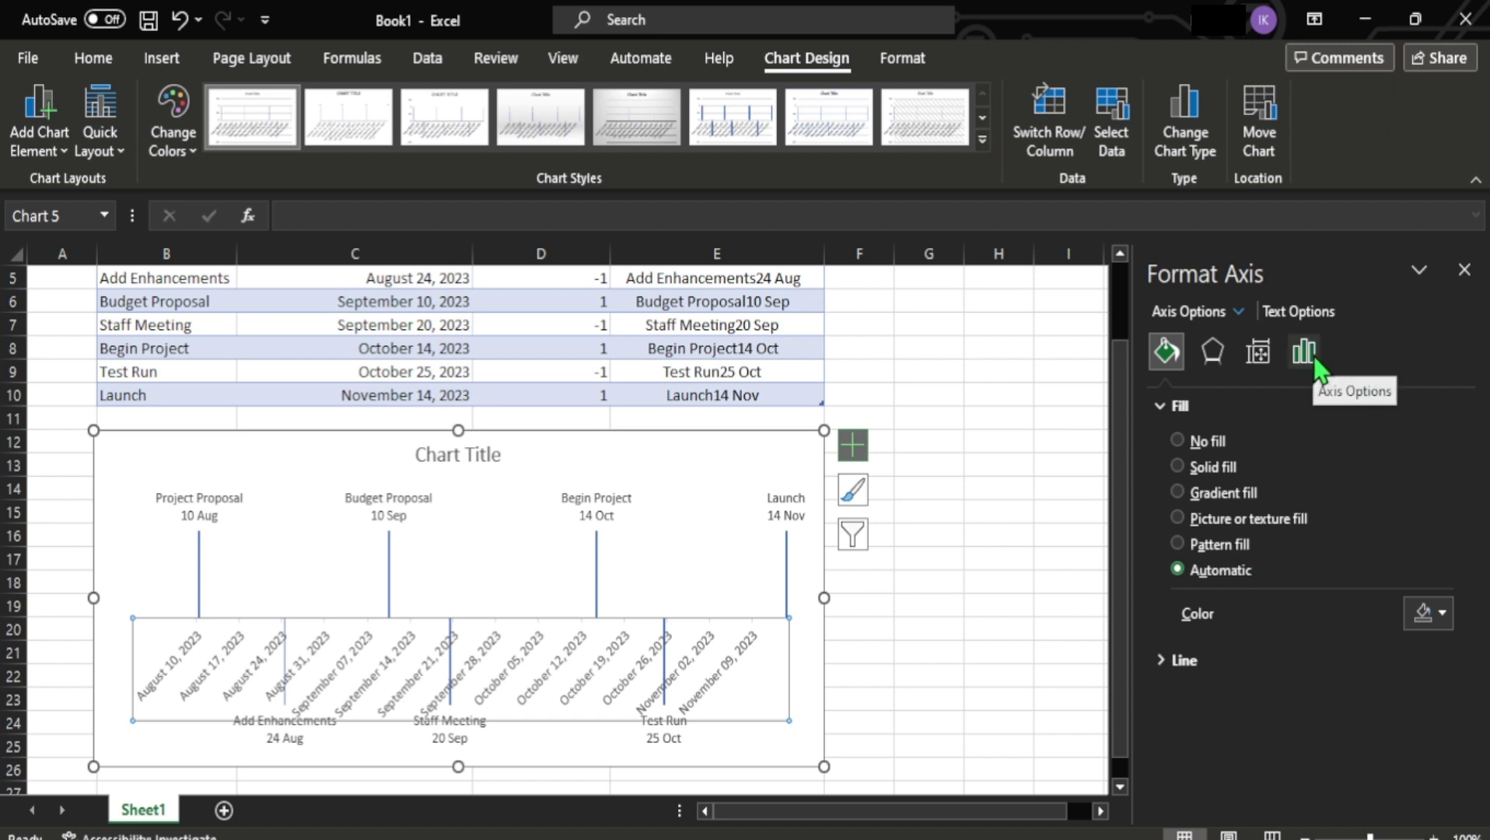
click(1305, 354)
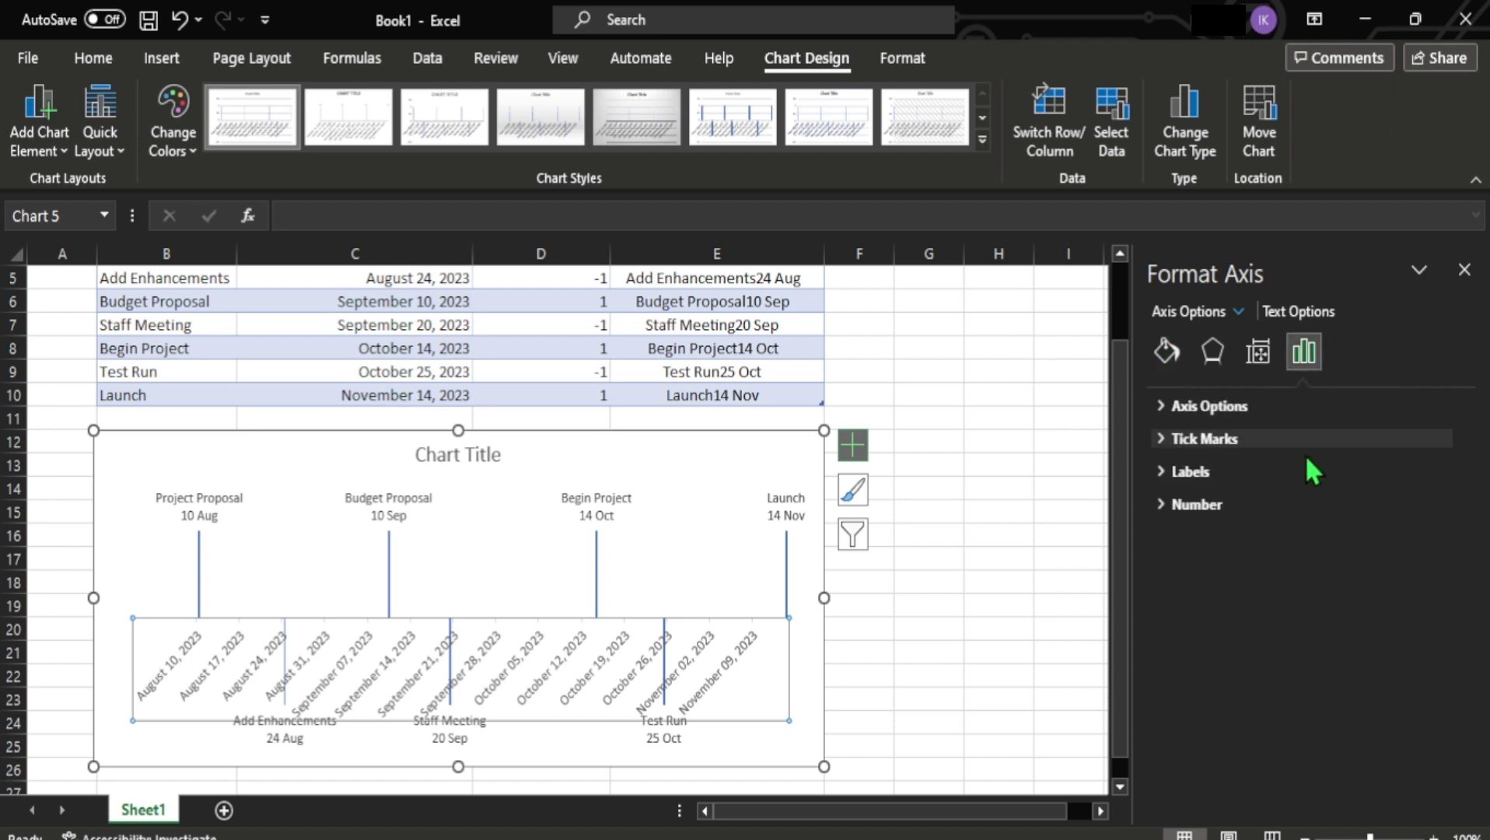
click(1171, 408)
scroll(1334, 611, down, 1)
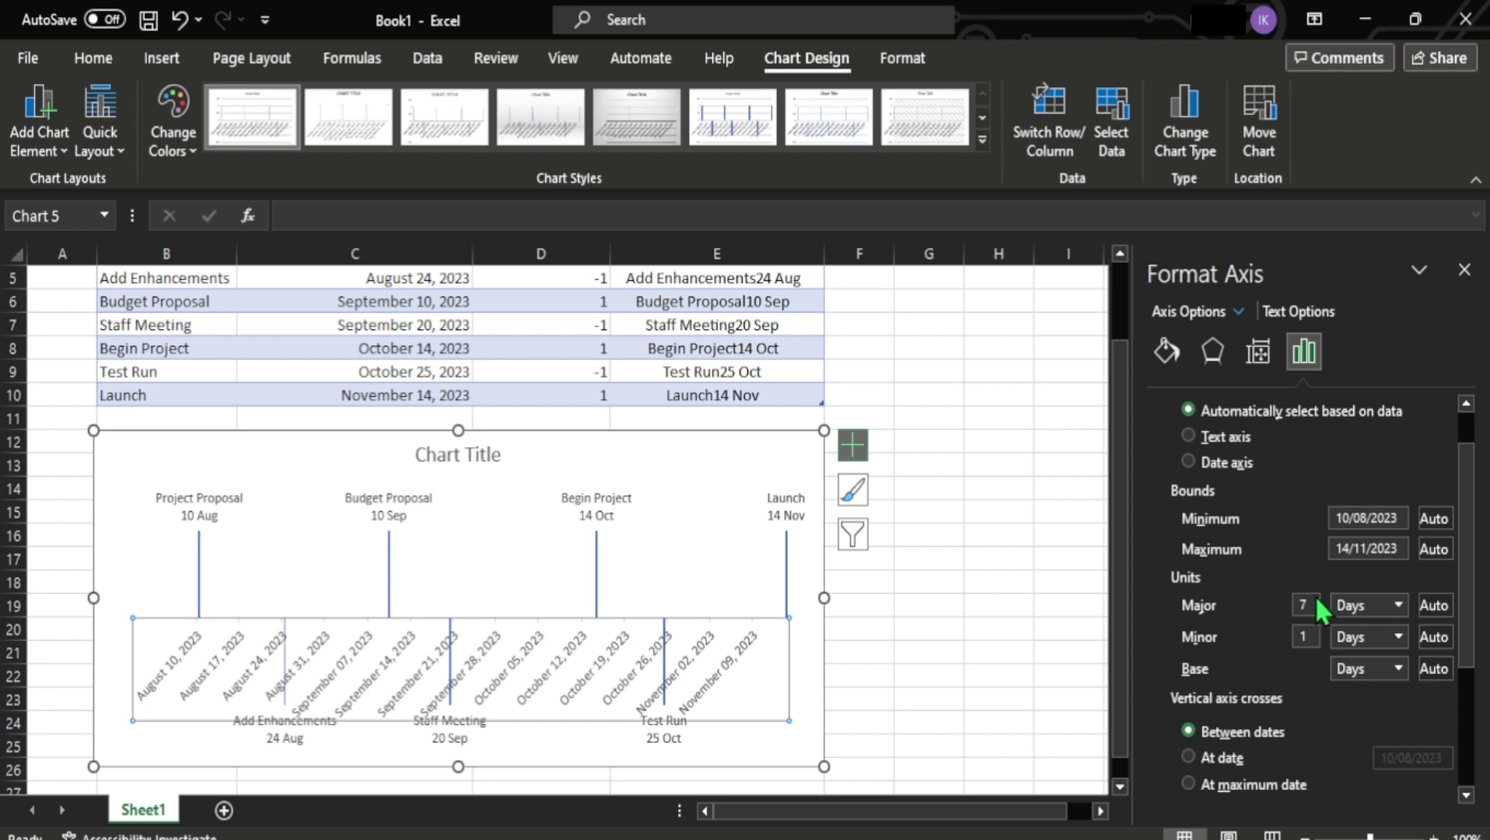
click(1305, 605)
key(BackSpace)
text(1)
click(1361, 605)
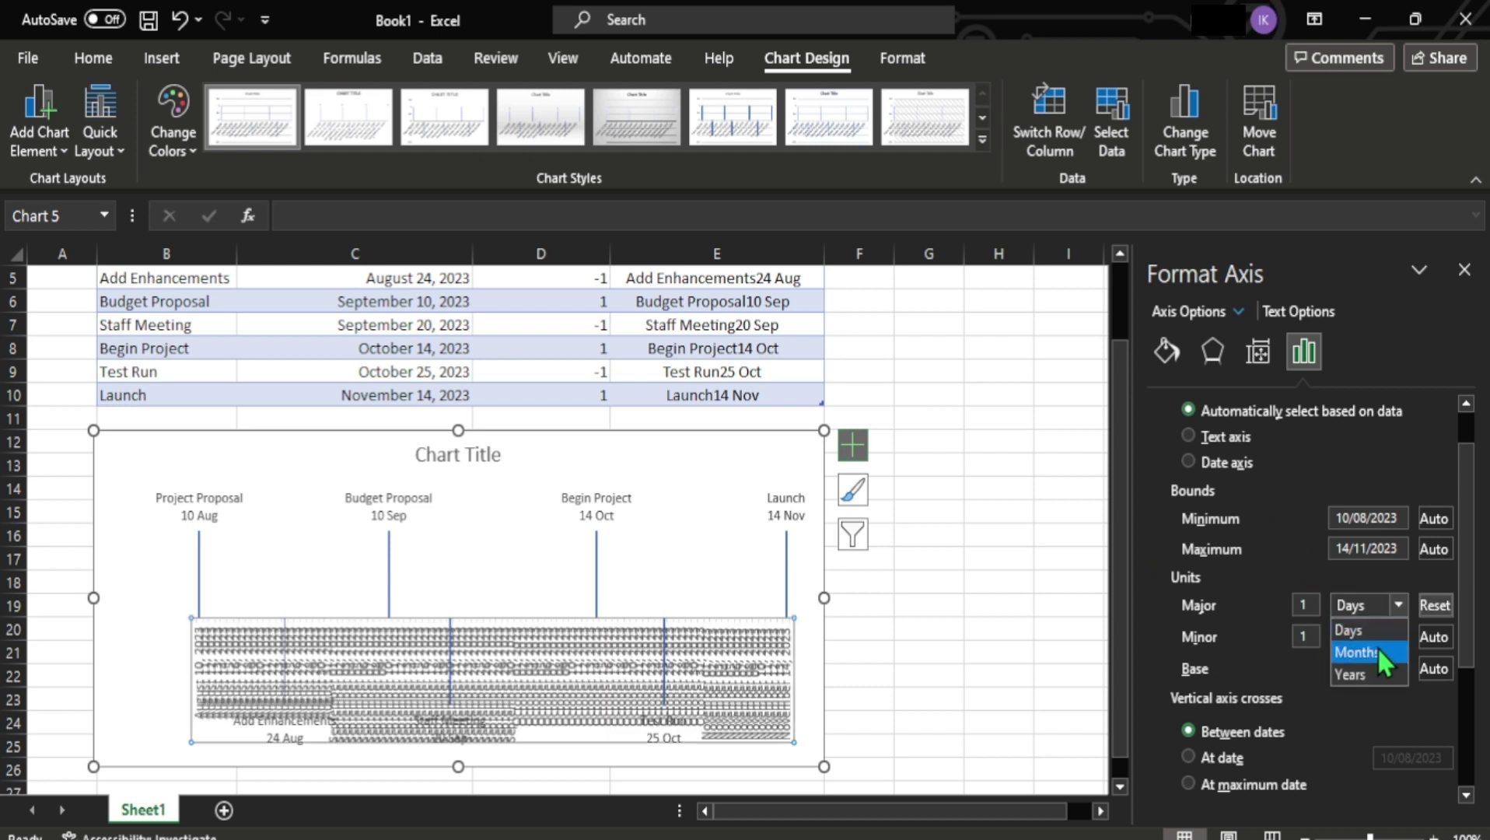
click(1369, 653)
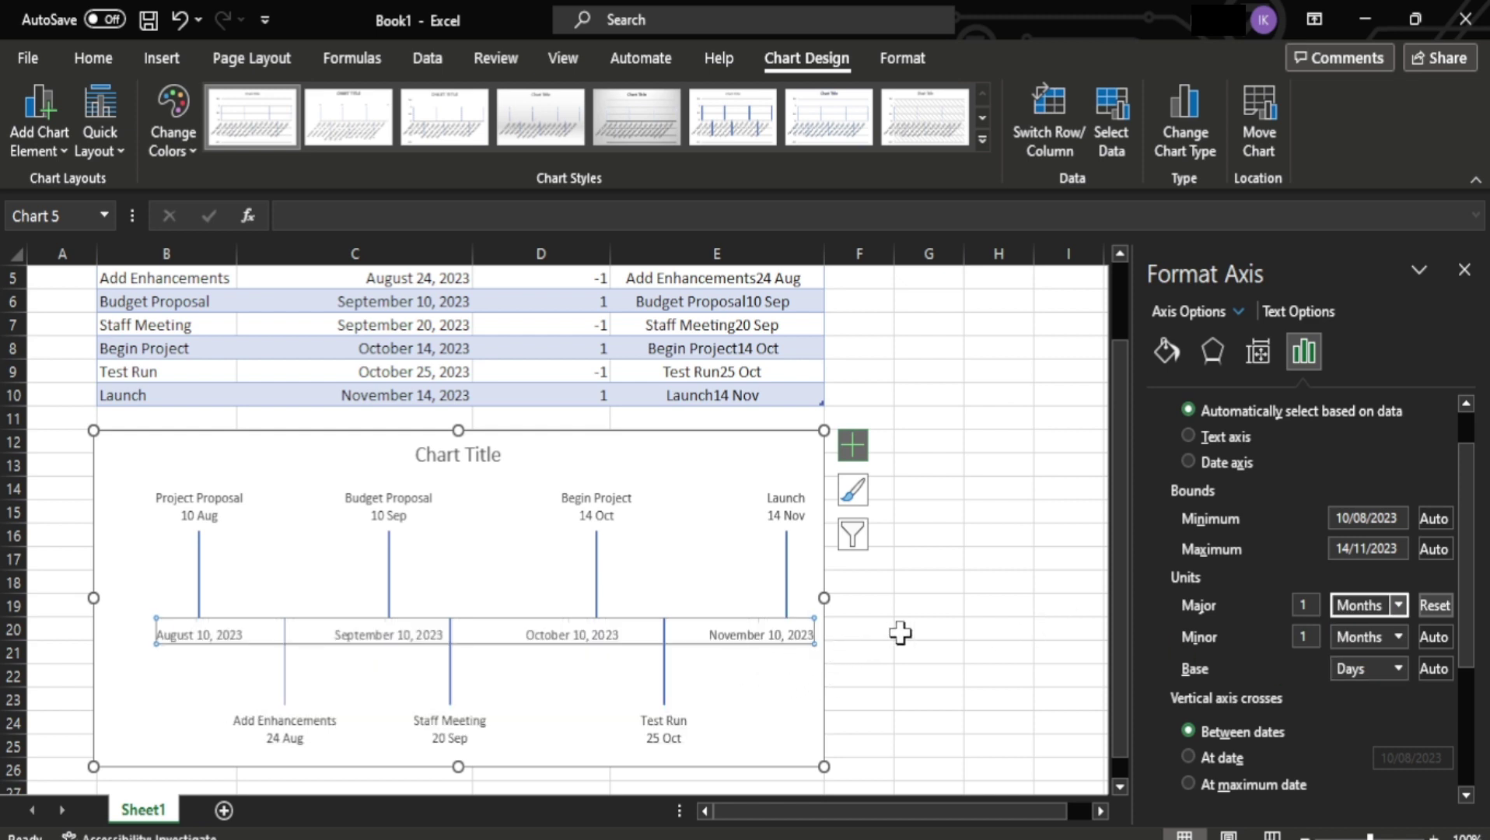
click(899, 609)
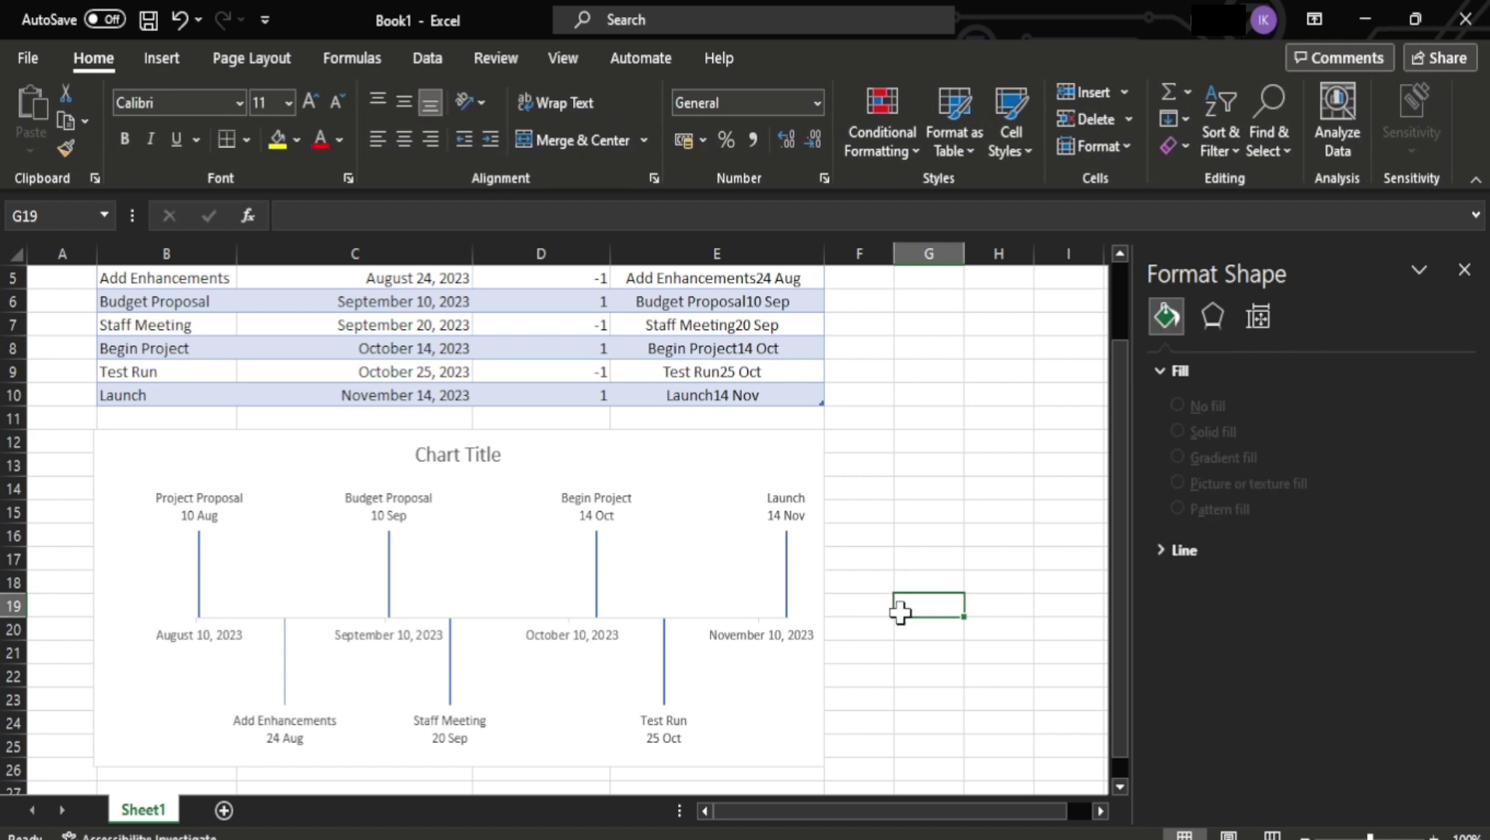
- Replace the default "Chart Title" text with "Timeline"
click(474, 451)
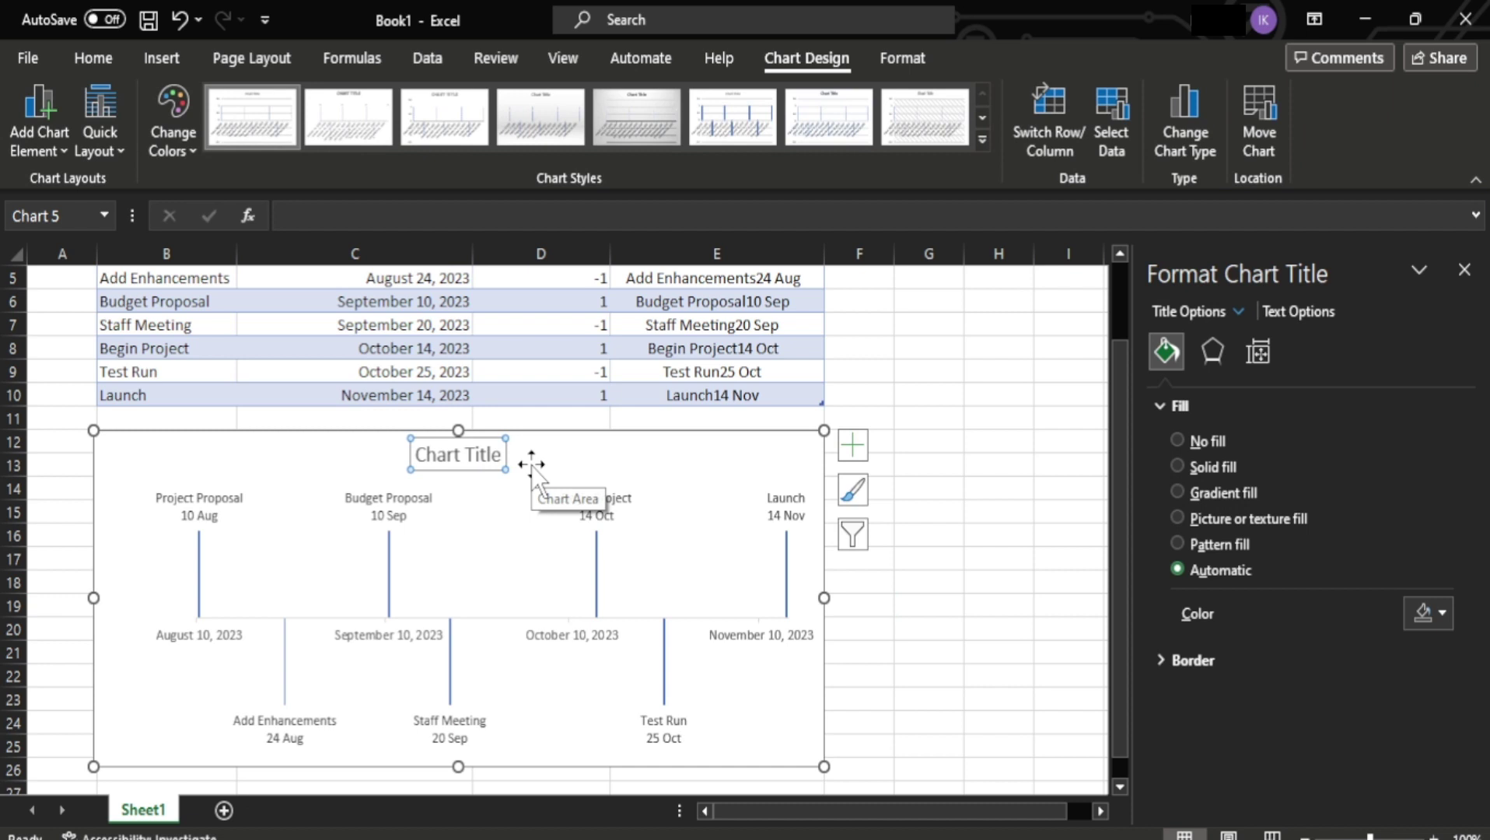
double_click(459, 459)
triple_click(466, 467)
text(Timeline)
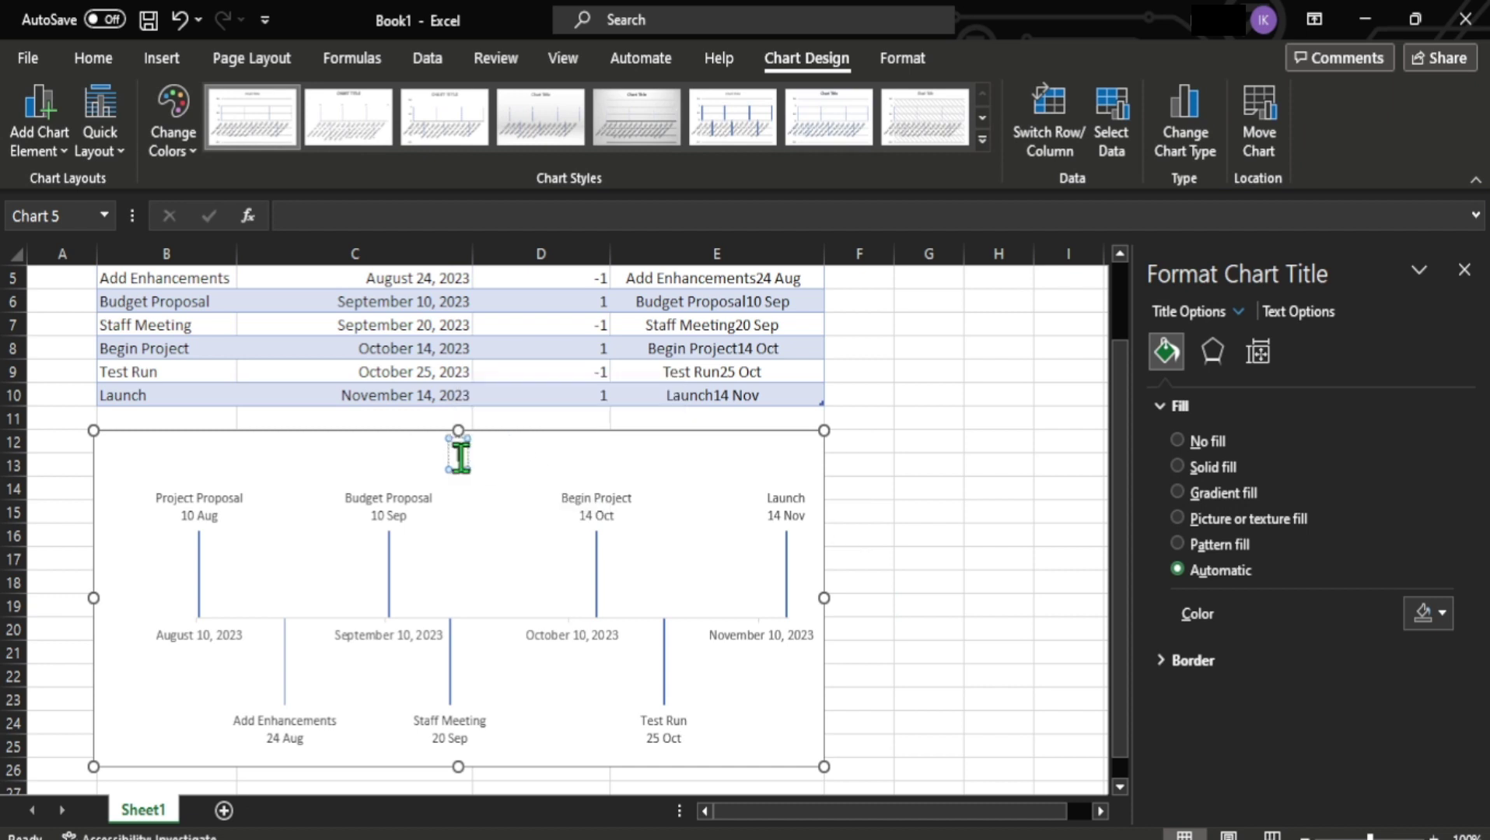
click(573, 464)
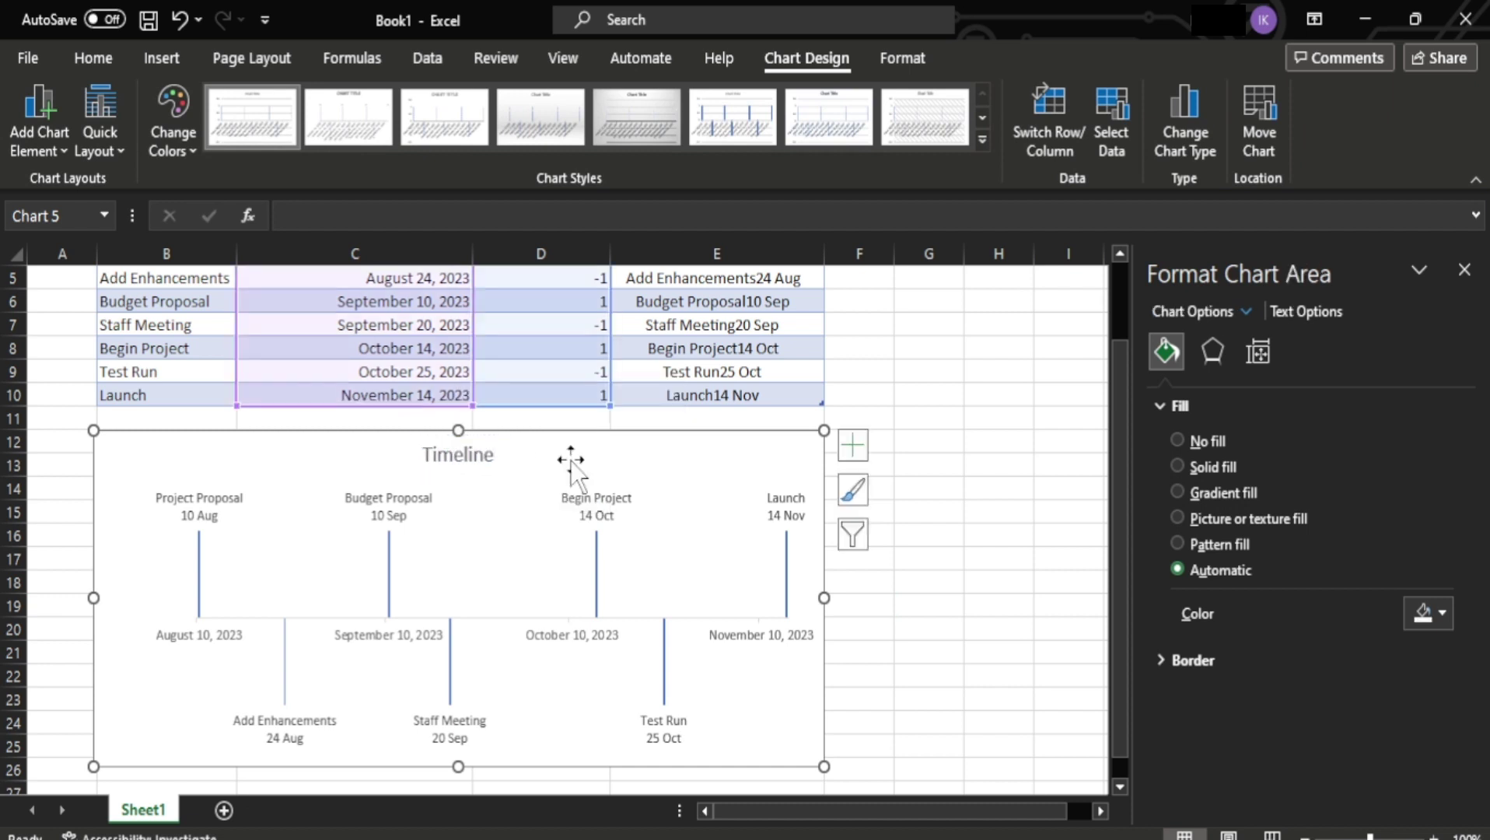